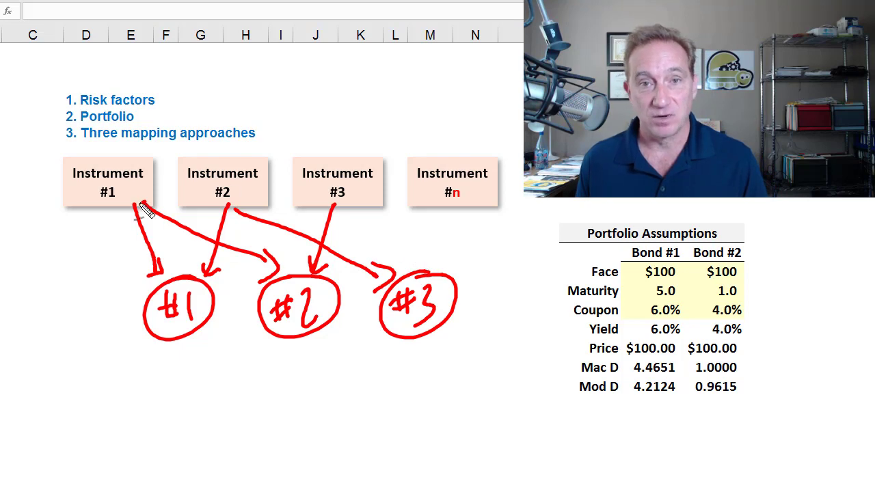
drag(448, 273, 414, 263)
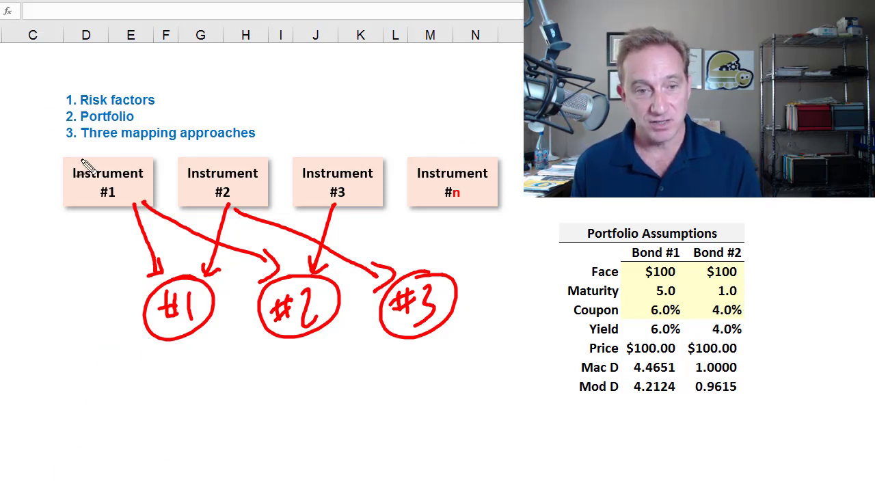
drag(60, 93, 68, 90)
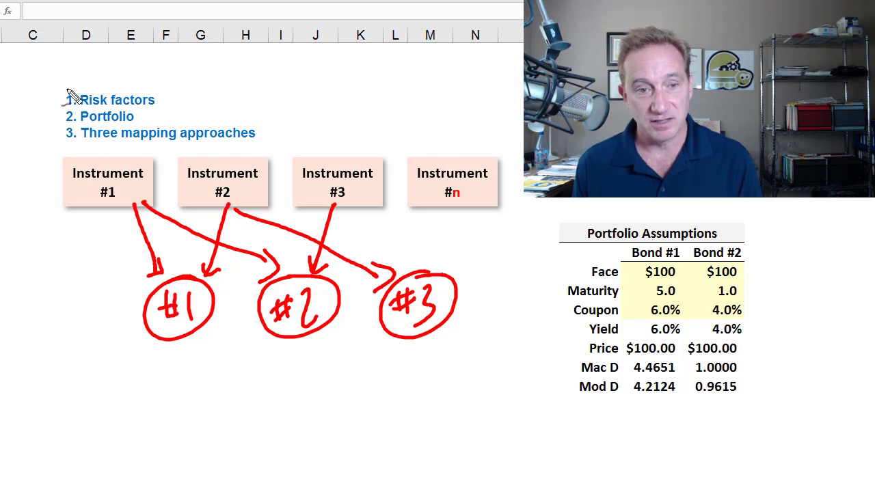
key(ctrl+z)
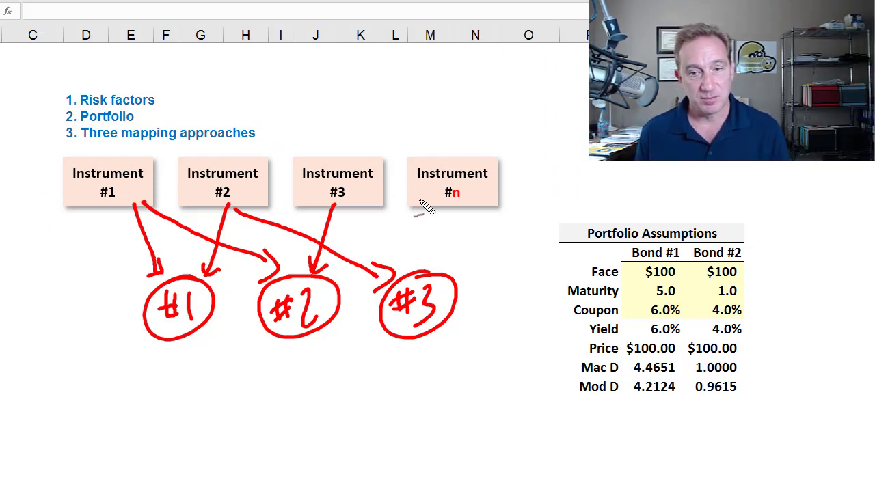
- Handwrite a circled "$200" beside the Instrument #n box and draw arrows from it to risk factors #2 and #3
mouse_move(512, 175)
mouse_down()
mouse_move(510, 194)
mouse_move(552, 196)
mouse_move(502, 172)
mouse_move(550, 188)
mouse_move(556, 140)
mouse_move(584, 200)
mouse_move(635, 206)
mouse_up()
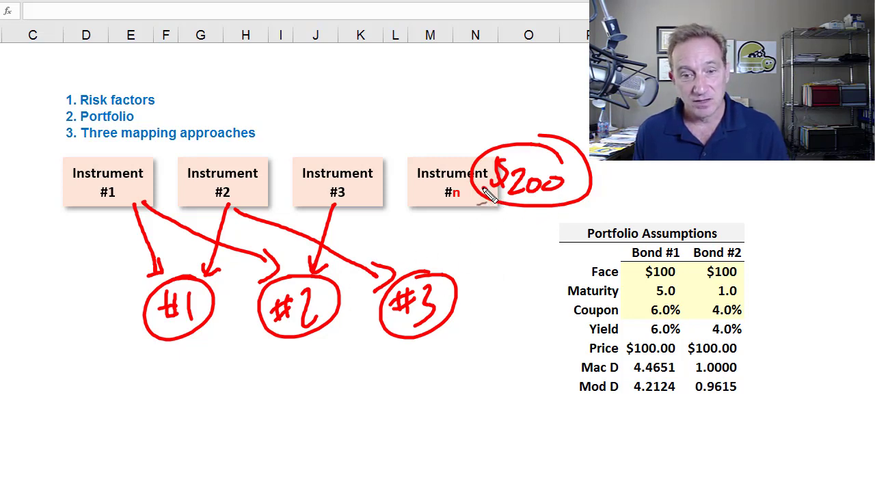
mouse_move(487, 194)
mouse_down()
mouse_move(335, 277)
mouse_move(356, 282)
mouse_up()
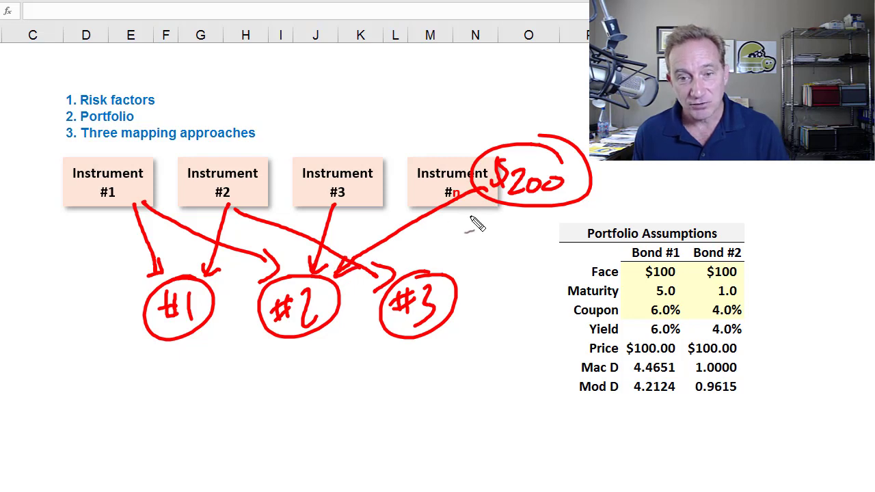
mouse_move(487, 197)
mouse_down()
mouse_move(448, 258)
mouse_move(467, 257)
mouse_up()
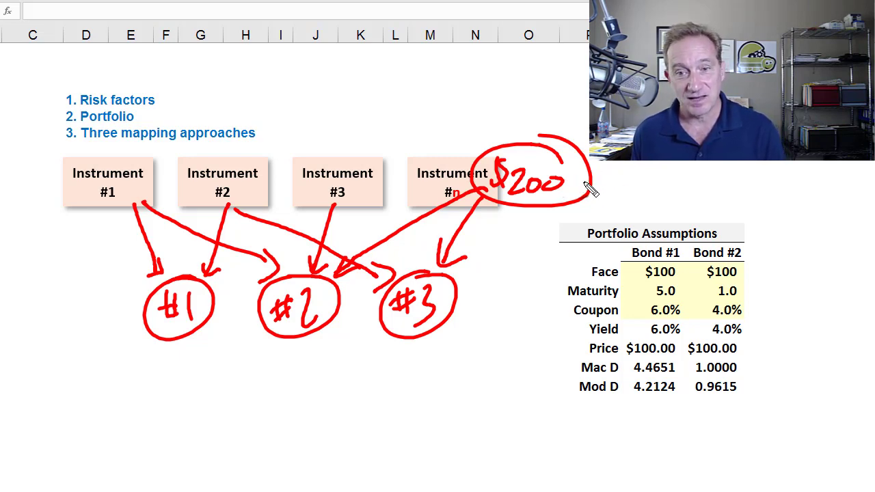
- Draw a downward arrow beside risk factor #3 and handwrite a circled "Cash" beneath it
mouse_move(513, 234)
mouse_down()
mouse_move(514, 279)
mouse_move(526, 258)
mouse_up()
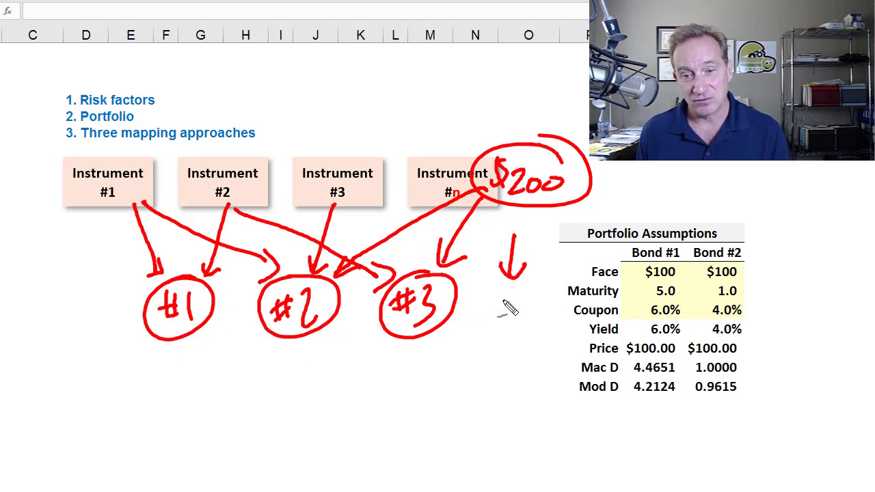
mouse_move(503, 299)
mouse_down()
mouse_move(518, 319)
mouse_move(545, 324)
mouse_up()
drag(547, 288, 552, 301)
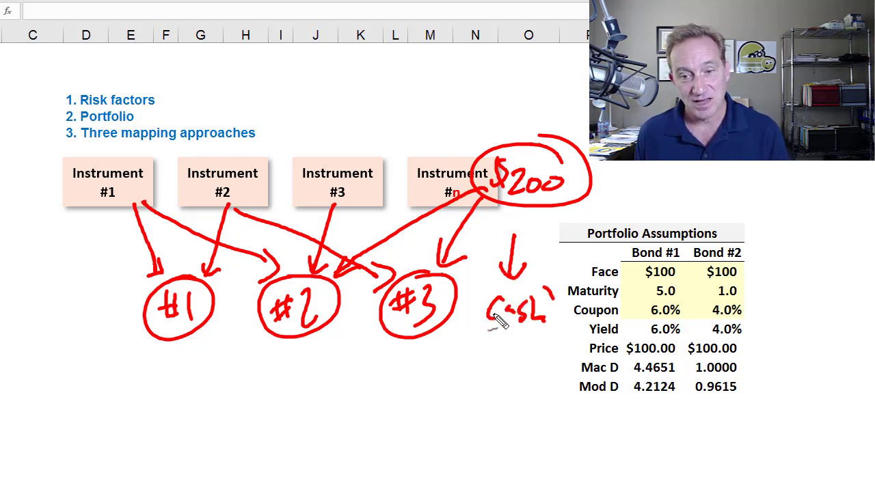
drag(501, 324, 527, 328)
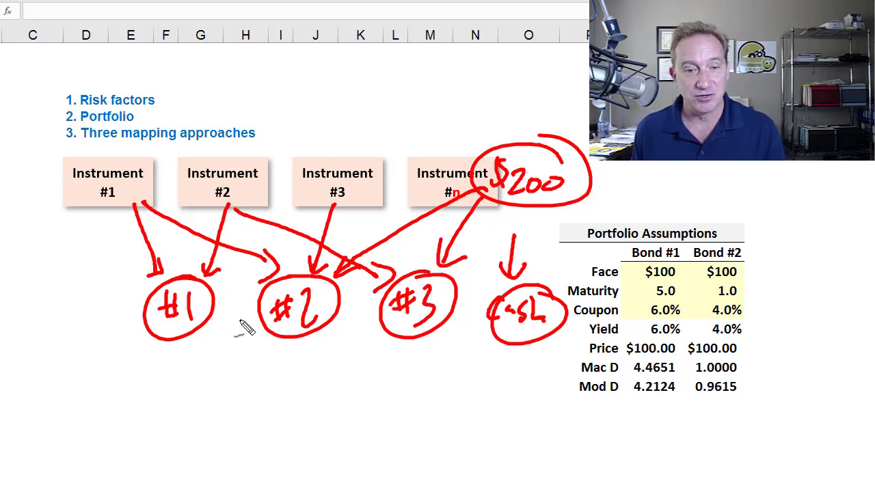
- Draw three arrows from below, one pointing at each of the circled risk factors #1, #2 and #3
drag(92, 363, 138, 329)
drag(120, 322, 131, 354)
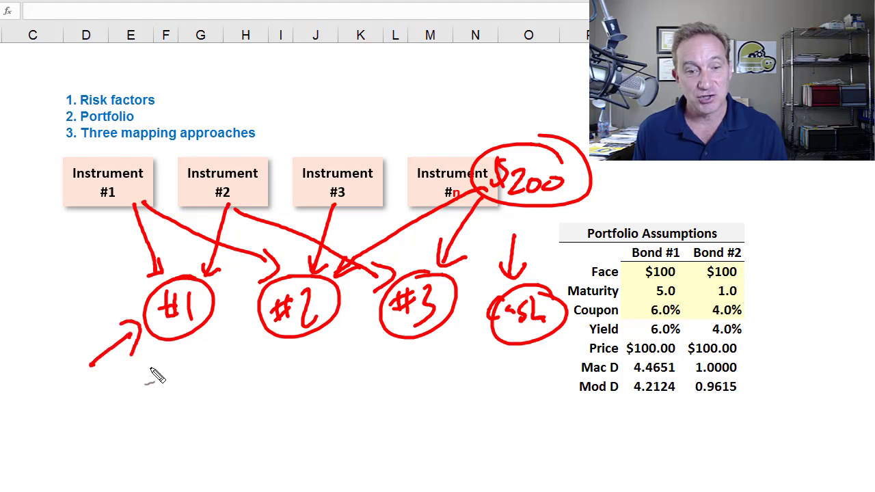
drag(229, 364, 264, 331)
drag(246, 336, 261, 361)
drag(338, 381, 368, 354)
drag(356, 346, 380, 365)
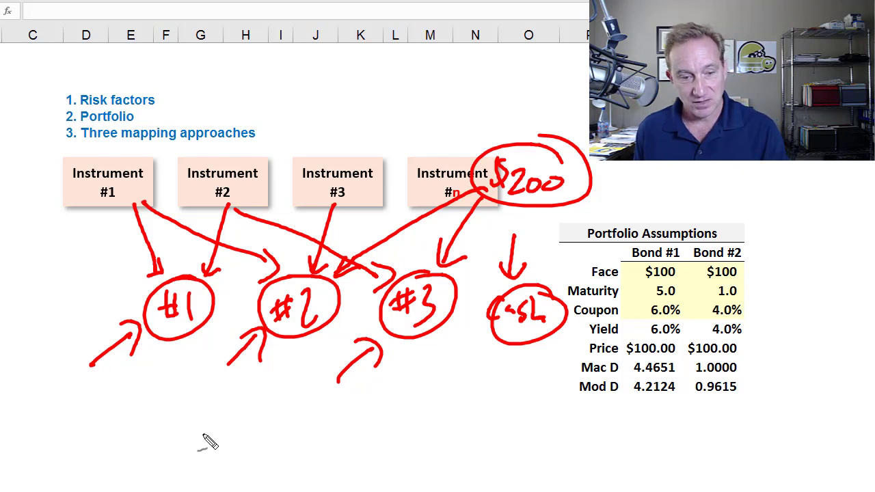
- Erase all ink annotations and open the worksheet for Chapter 11: VaR Mapping, Fixed Income
key(e)
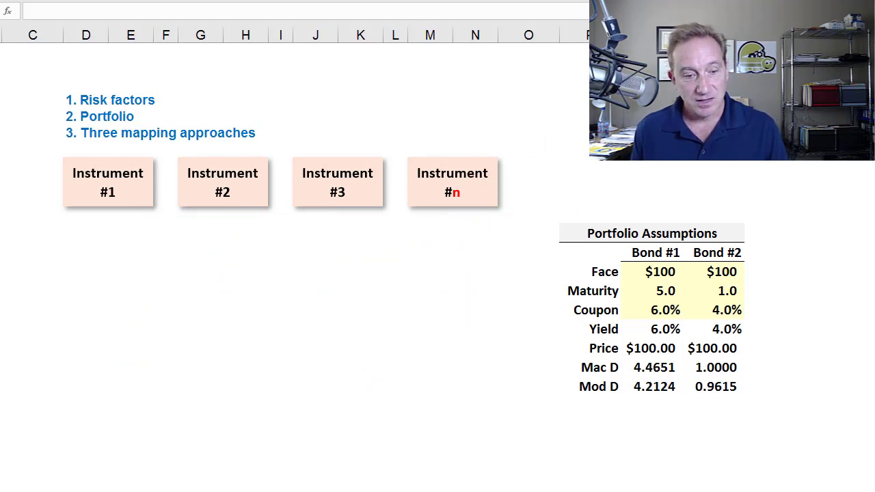
click(100, 490)
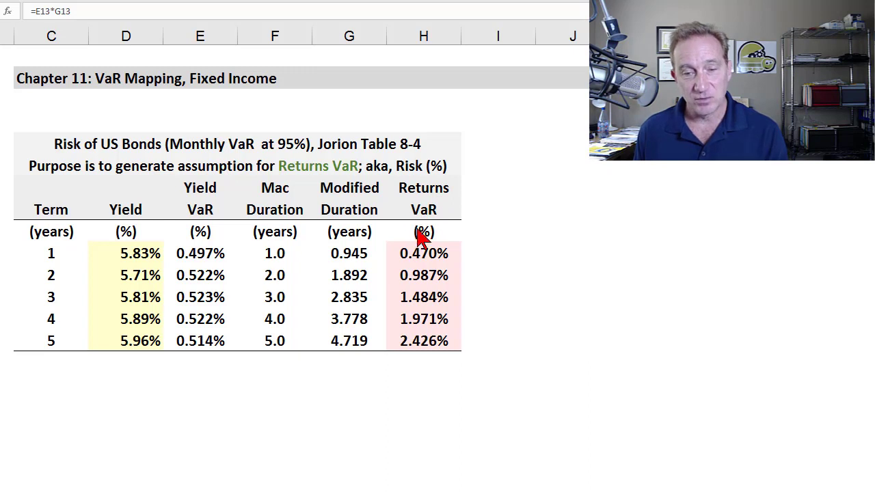
- Handwrite "Risk" beside the Returns VaR heading and start the formula "σy = 30 bps" below the table
mouse_move(456, 200)
mouse_down()
mouse_move(457, 218)
mouse_move(471, 202)
mouse_move(499, 203)
mouse_move(503, 228)
mouse_up()
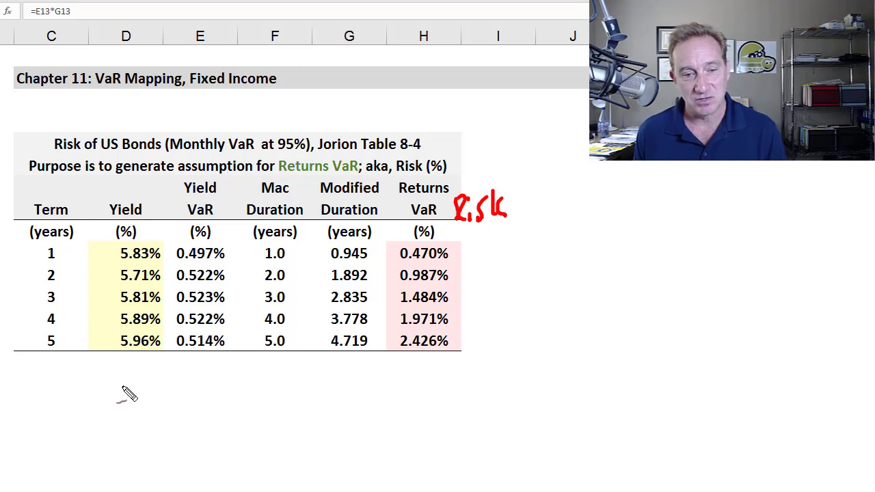
mouse_move(139, 384)
mouse_down()
mouse_move(131, 400)
mouse_move(144, 413)
mouse_up()
drag(151, 402, 145, 437)
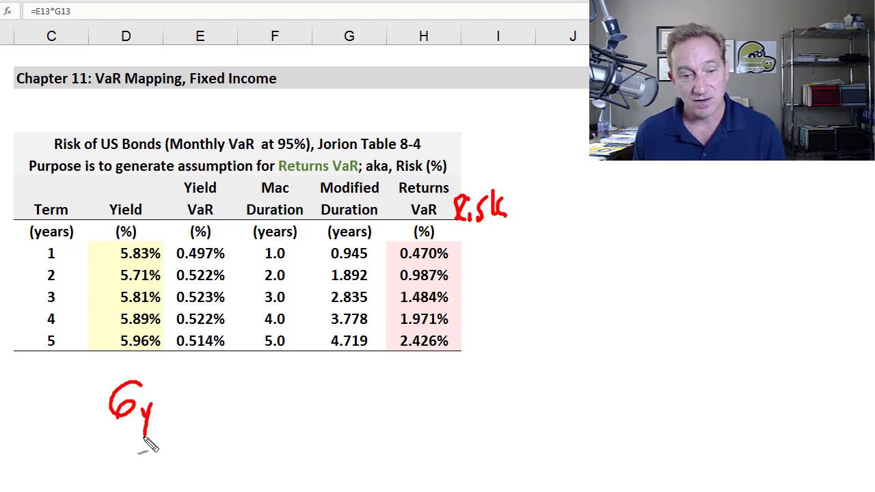
drag(166, 405, 220, 414)
mouse_move(249, 387)
mouse_down()
mouse_move(249, 414)
mouse_move(262, 405)
mouse_move(274, 414)
mouse_up()
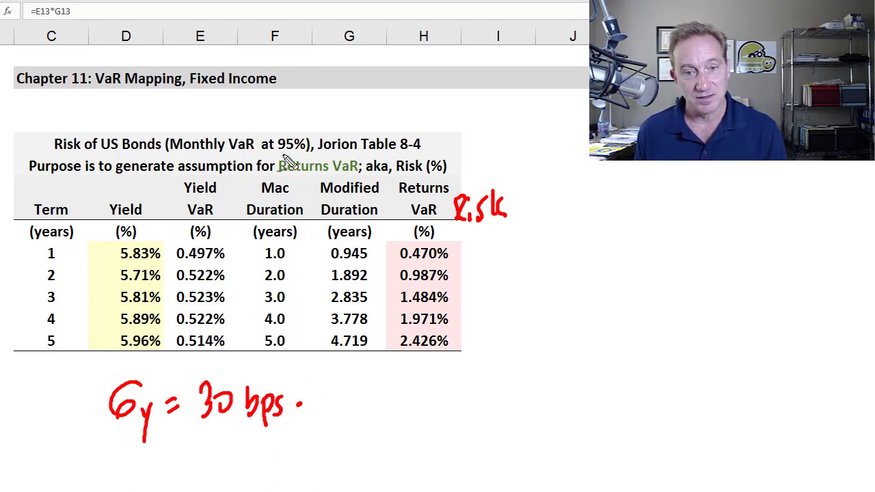
- Underline the 95% in the table title and extend the handwritten formula with "· 1.65 = ~50 bps"
drag(274, 159, 297, 158)
drag(310, 394, 309, 423)
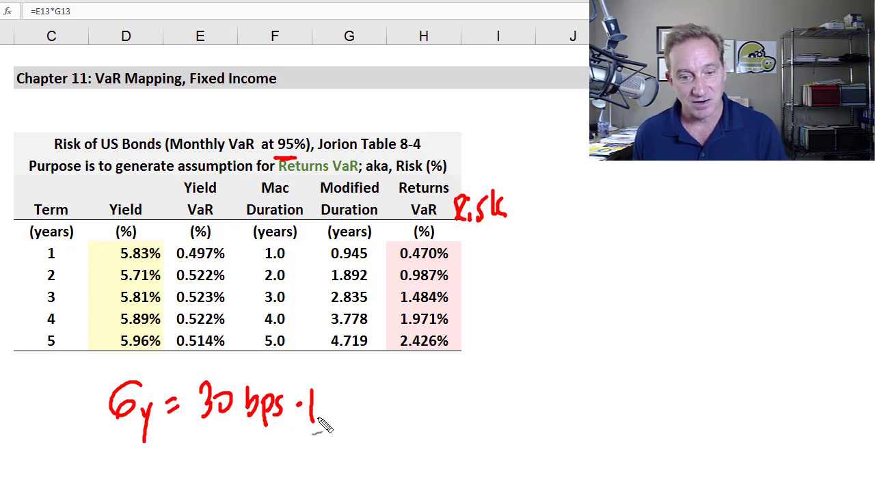
click(316, 421)
mouse_move(341, 391)
mouse_down()
mouse_move(336, 409)
mouse_move(351, 421)
mouse_up()
drag(385, 397, 398, 394)
mouse_move(386, 413)
mouse_down()
mouse_move(427, 403)
mouse_move(440, 424)
mouse_move(477, 411)
mouse_move(488, 419)
mouse_move(524, 411)
mouse_move(514, 429)
mouse_up()
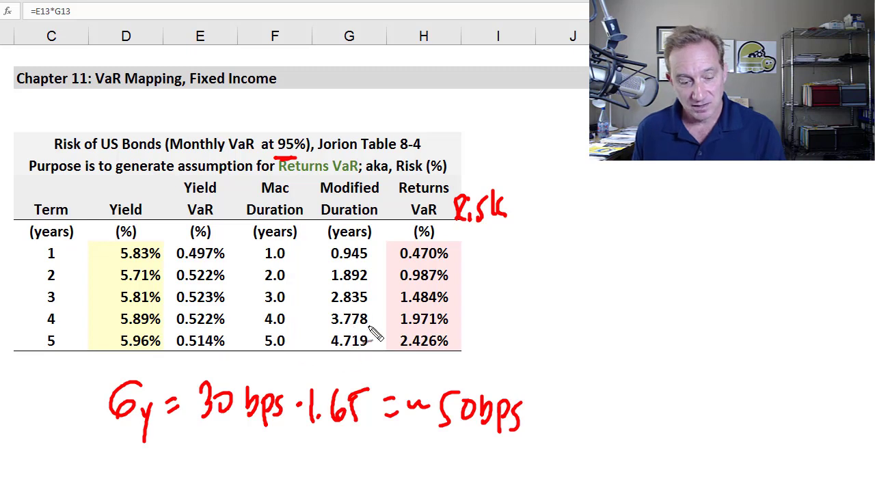
- Clear the ink and inspect the Modified Duration formula for the 5-year term in G14
key(Escape)
click(351, 344)
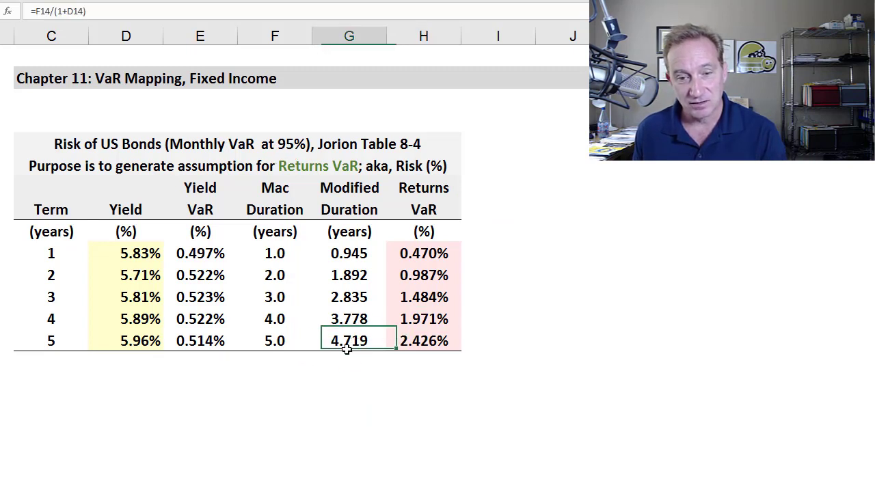
key(F2)
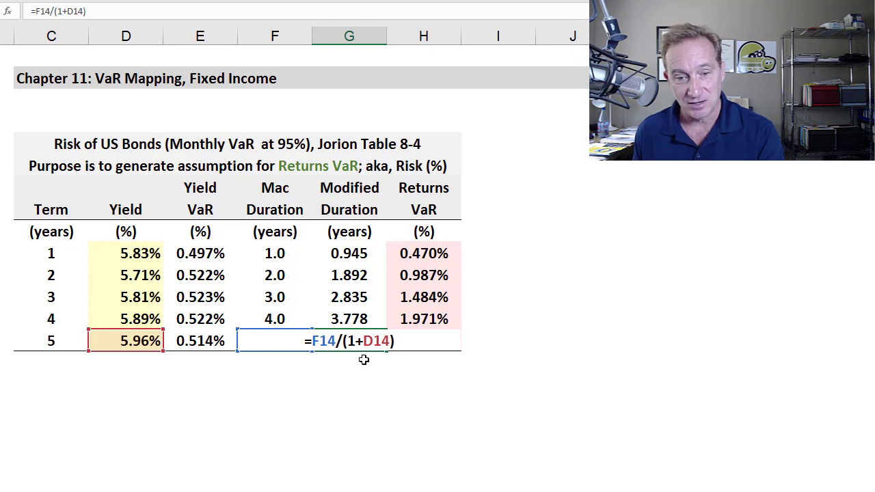
key(Escape)
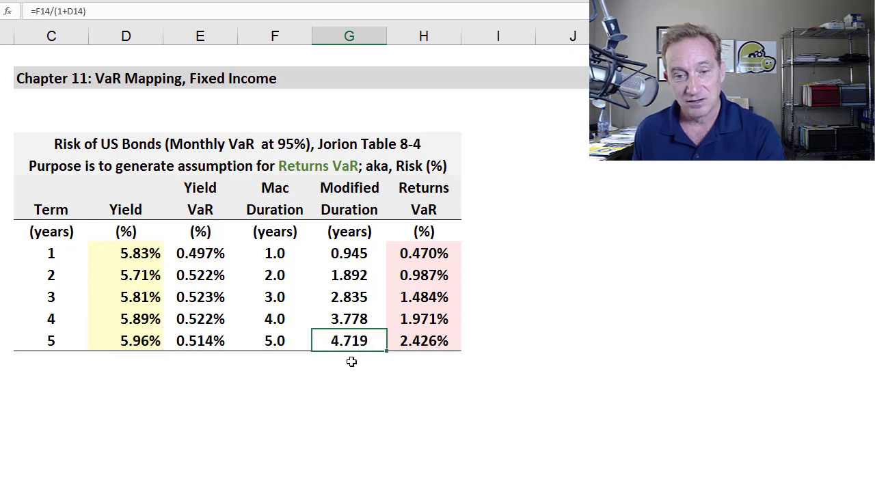
- Go through the Modified Duration cells one by one from the 1-year to the 5-year term, twice
click(349, 254)
click(351, 277)
click(348, 298)
click(349, 319)
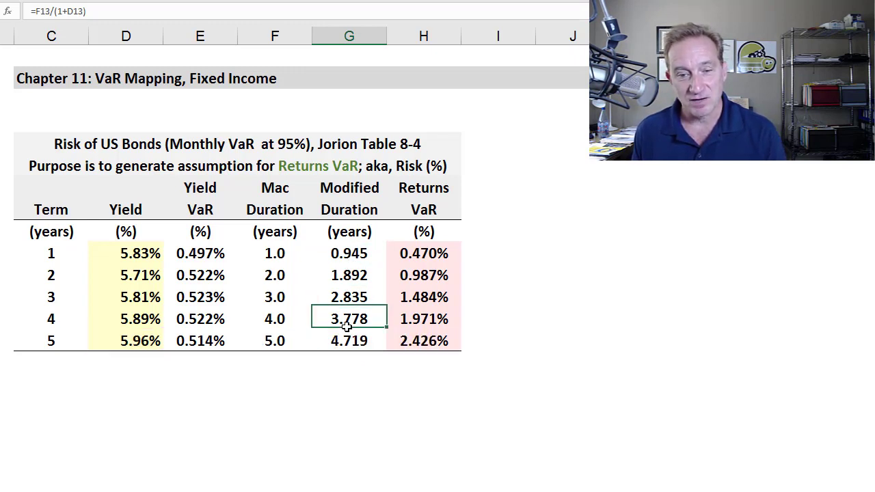
click(350, 345)
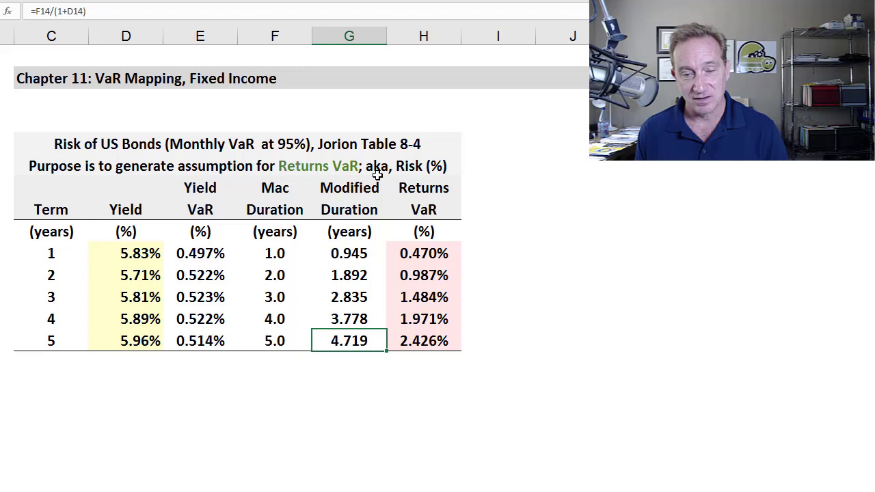
click(349, 254)
click(352, 275)
click(347, 299)
click(347, 319)
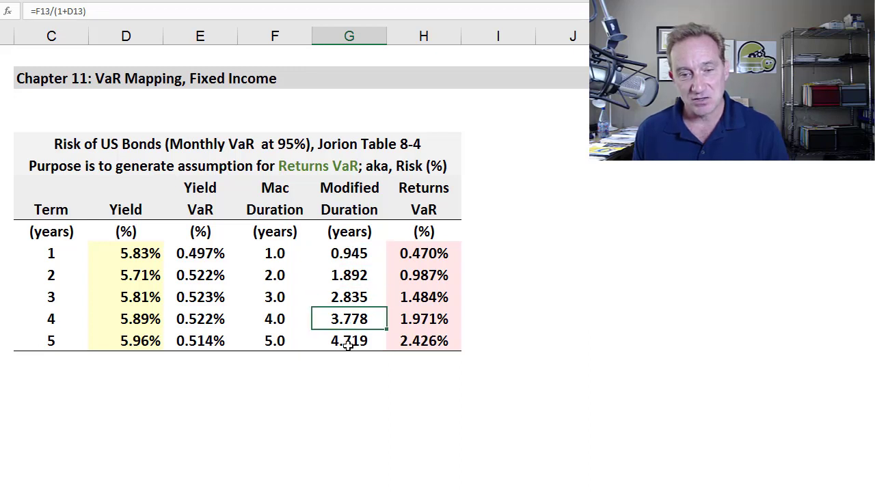
click(349, 338)
- Go through the Term cells one by one from 1 to 5 years, twice
click(48, 252)
click(53, 275)
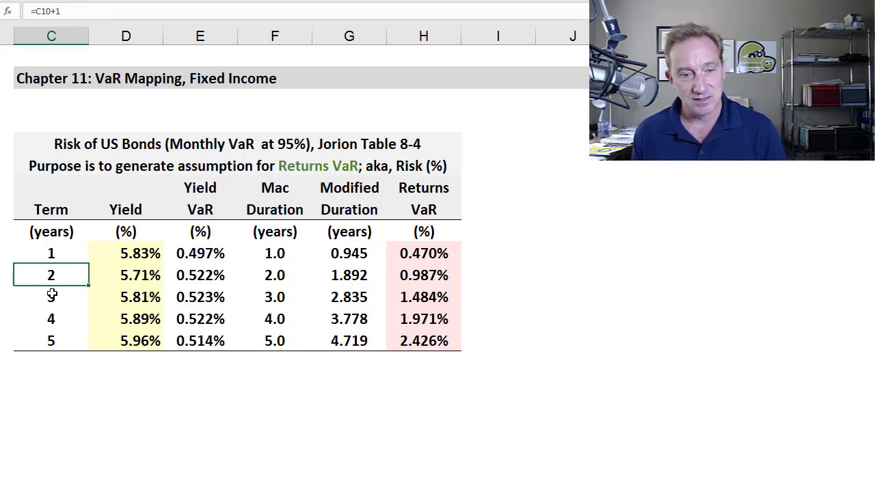
click(51, 297)
click(51, 320)
click(48, 341)
click(43, 253)
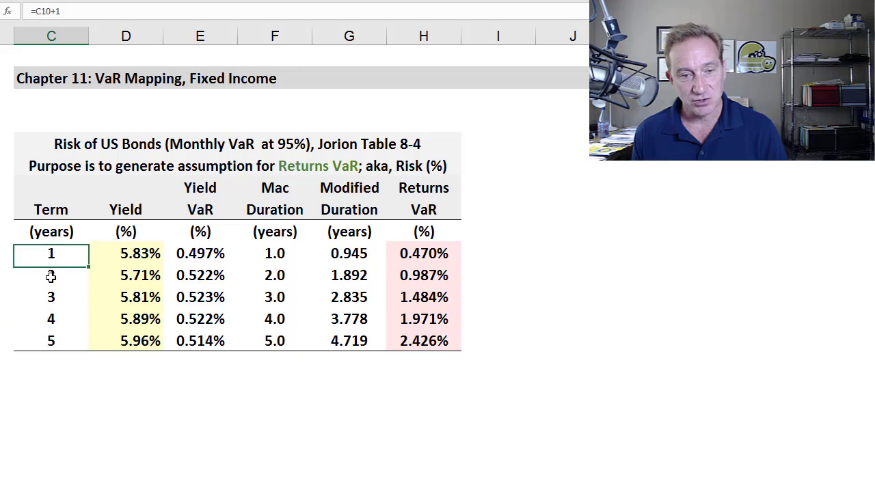
click(51, 276)
click(50, 298)
click(51, 320)
click(50, 342)
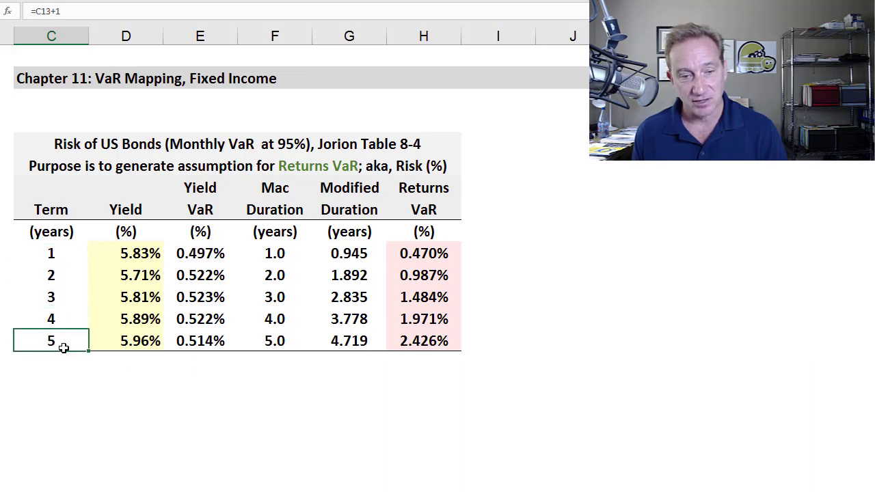
- Point out the 5-year Modified Duration cell and show the Returns VaR formula in H14 with its referenced cells
click(349, 339)
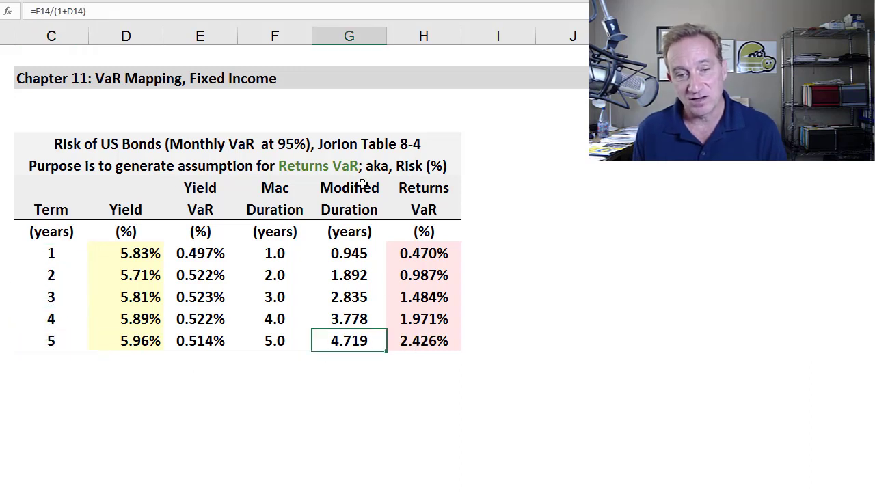
click(425, 344)
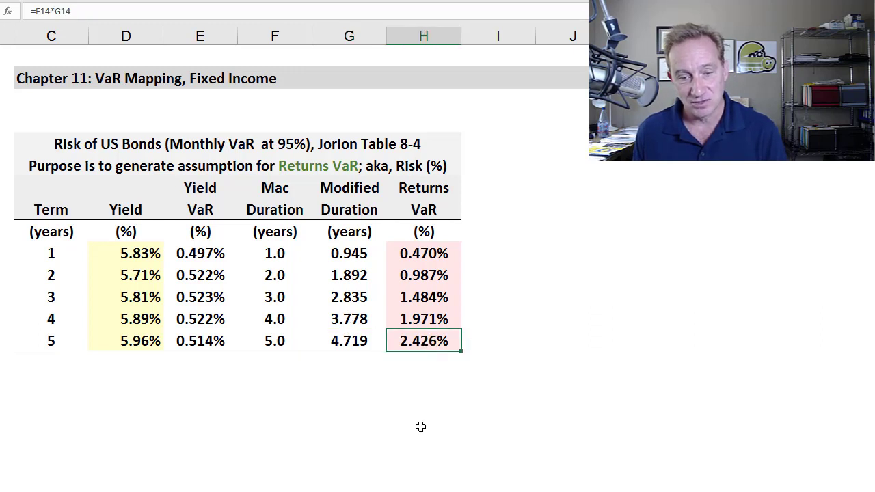
key(F2)
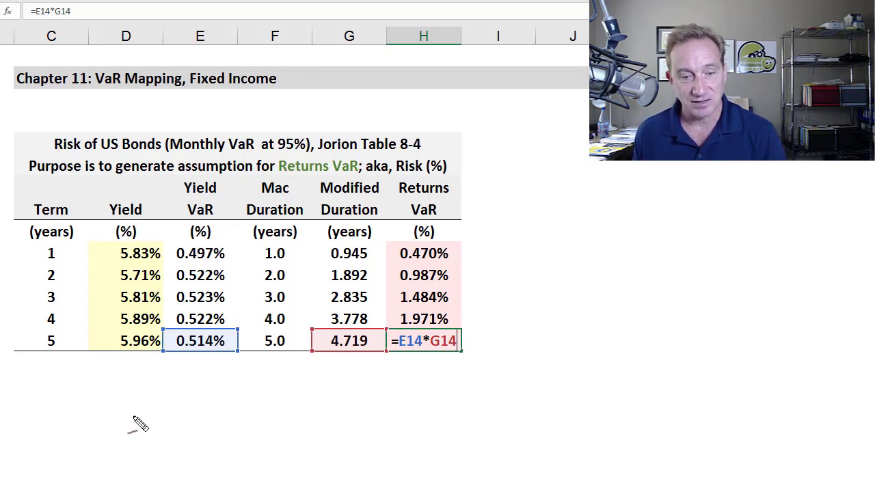
- Handwrite the approximation "Δy · D ≅ Δp" below the table
mouse_move(130, 422)
mouse_down()
mouse_move(137, 401)
mouse_move(171, 420)
mouse_move(177, 448)
mouse_up()
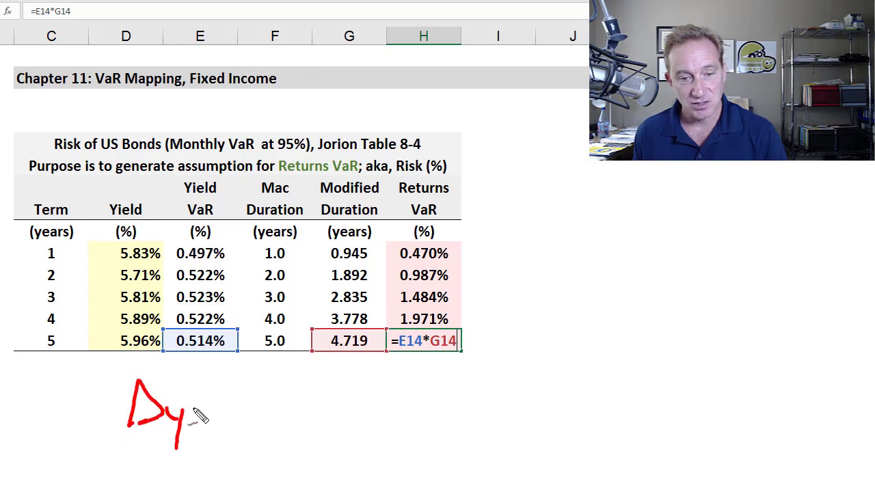
click(193, 410)
drag(214, 389, 215, 424)
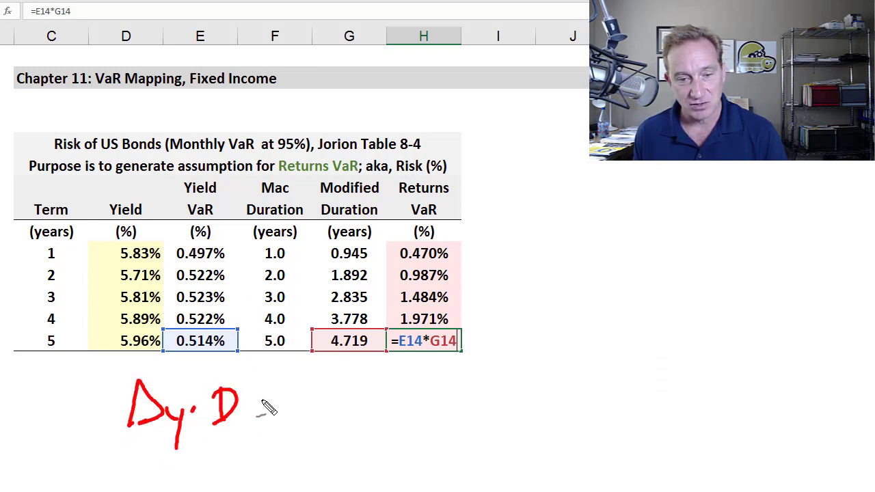
drag(260, 387, 282, 387)
mouse_move(260, 397)
mouse_down()
mouse_move(281, 395)
mouse_move(282, 409)
mouse_move(333, 419)
mouse_move(350, 437)
mouse_up()
drag(308, 422, 316, 421)
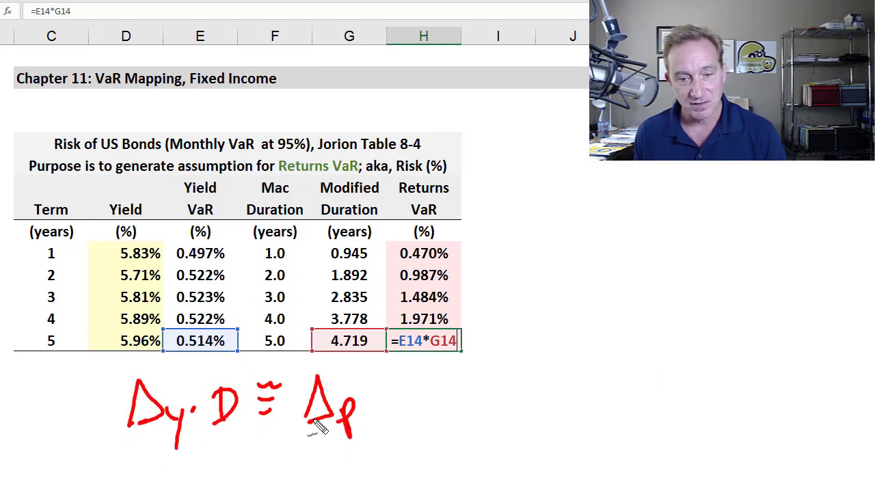
- Add a handwritten percent sign in front of both Δp and Δy in the approximation
mouse_move(305, 382)
mouse_down()
mouse_move(297, 415)
mouse_move(314, 402)
mouse_move(301, 423)
mouse_up()
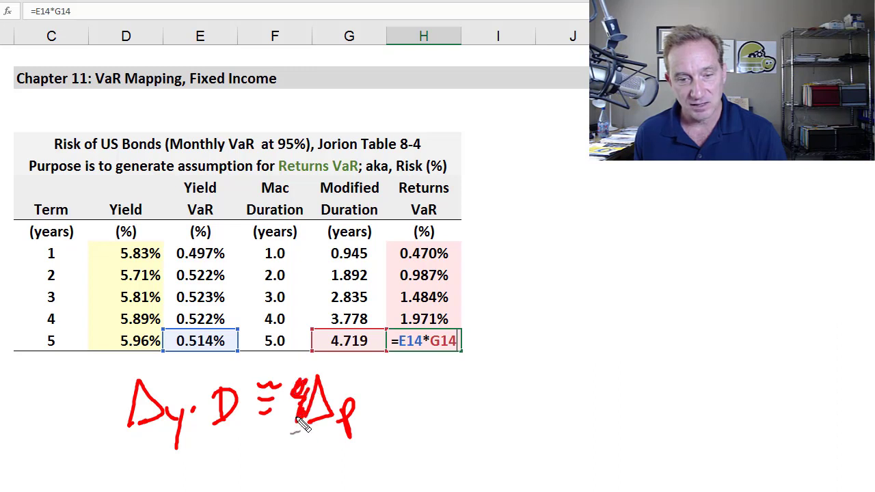
drag(87, 391, 102, 425)
mouse_move(113, 413)
mouse_down()
mouse_move(121, 415)
mouse_move(115, 426)
mouse_up()
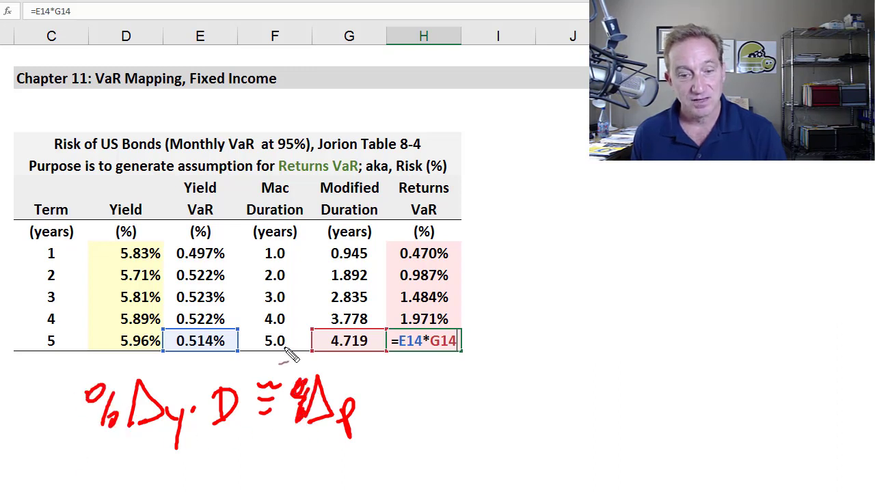
- Clear the handwritten approximation and move on from the H14 formula to the worksheet with the Portfolio Assumptions
key(Escape)
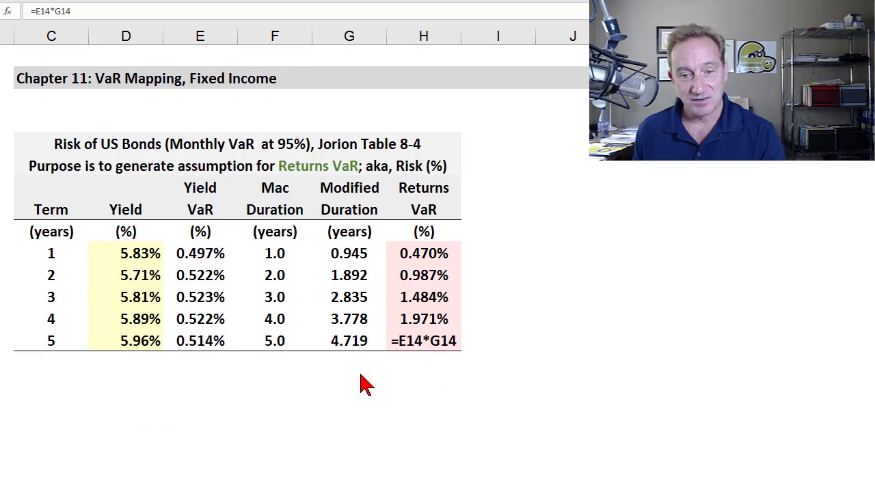
key(ctrl+Return)
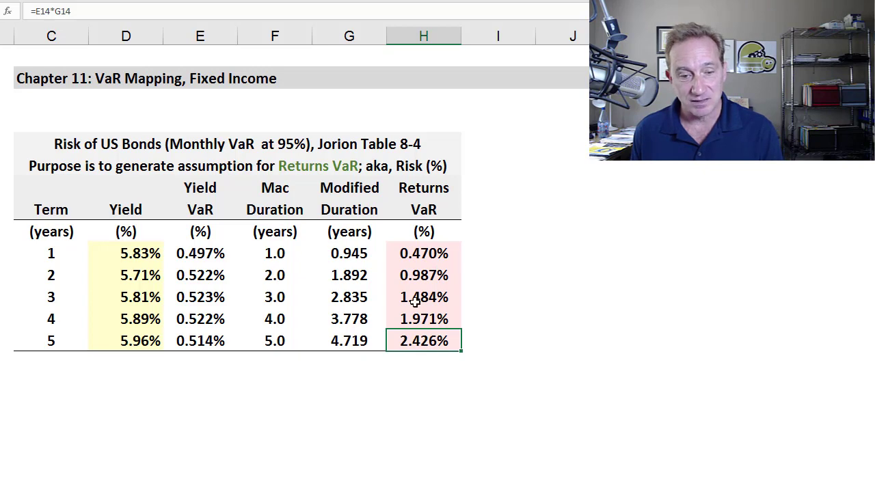
key(ctrl+Page_Down)
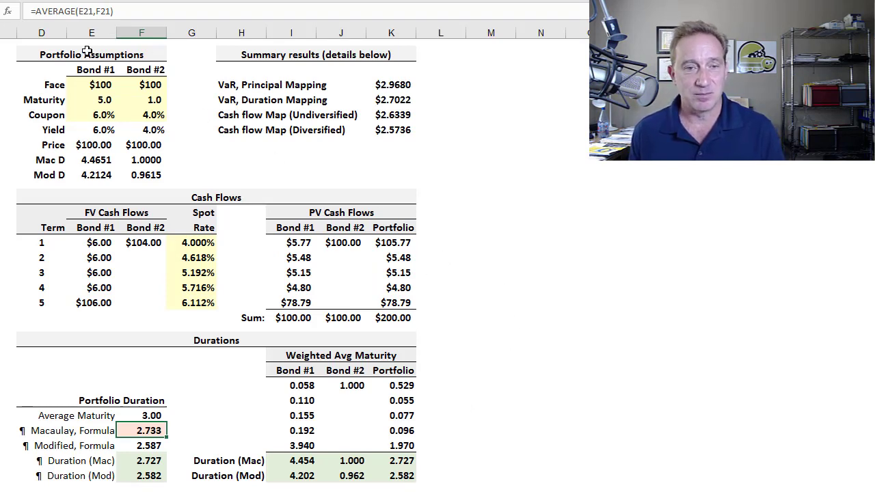
- Point out the face, maturity, coupon and yield assumptions of the two bonds in the Portfolio Assumptions table
click(102, 85)
click(101, 100)
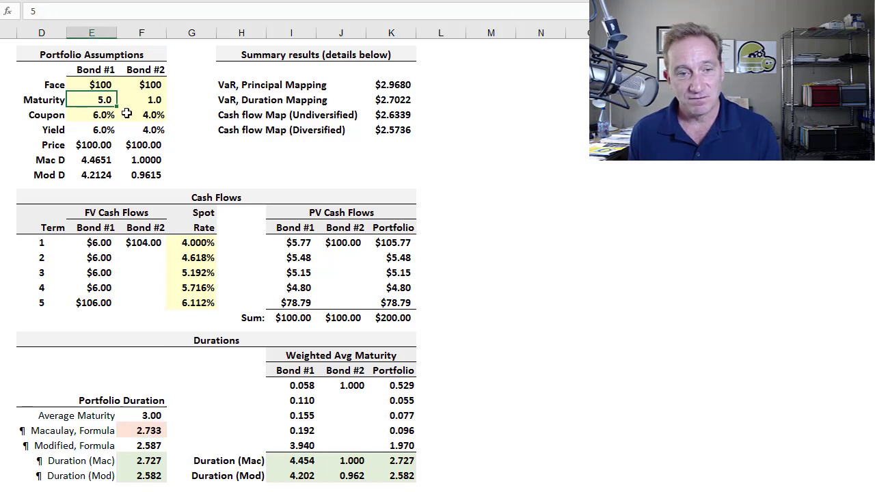
click(154, 100)
click(104, 117)
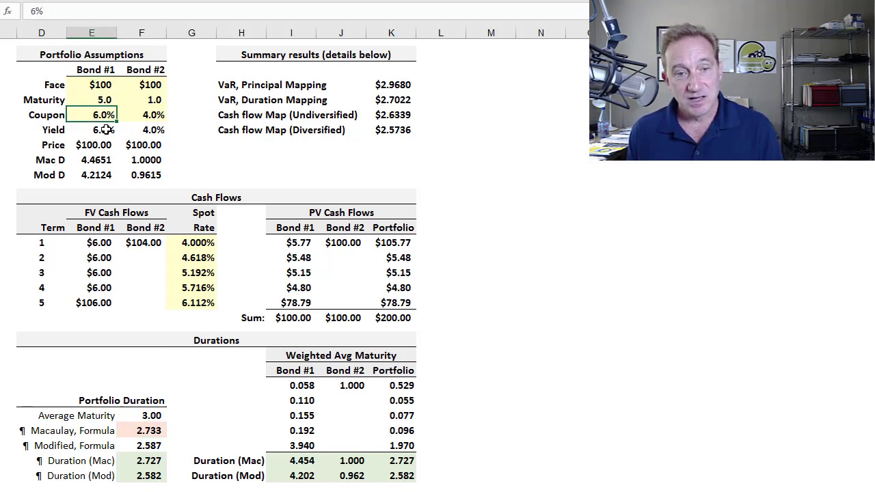
click(103, 130)
click(150, 130)
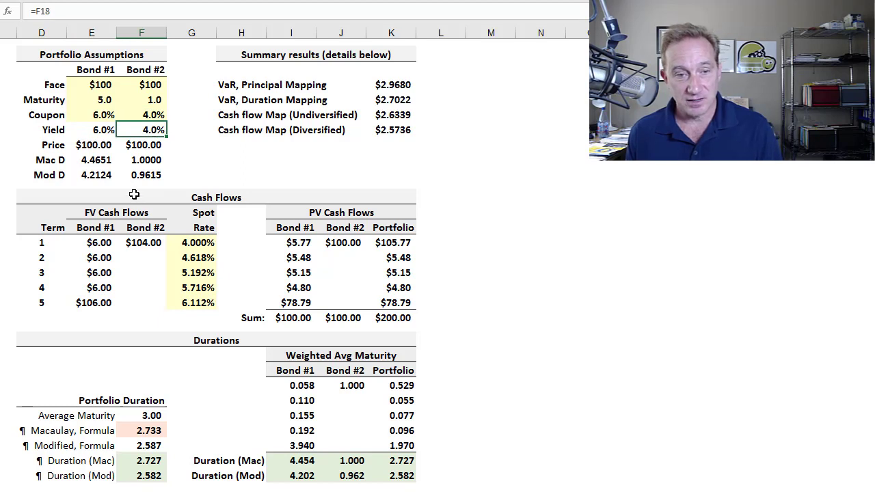
click(98, 115)
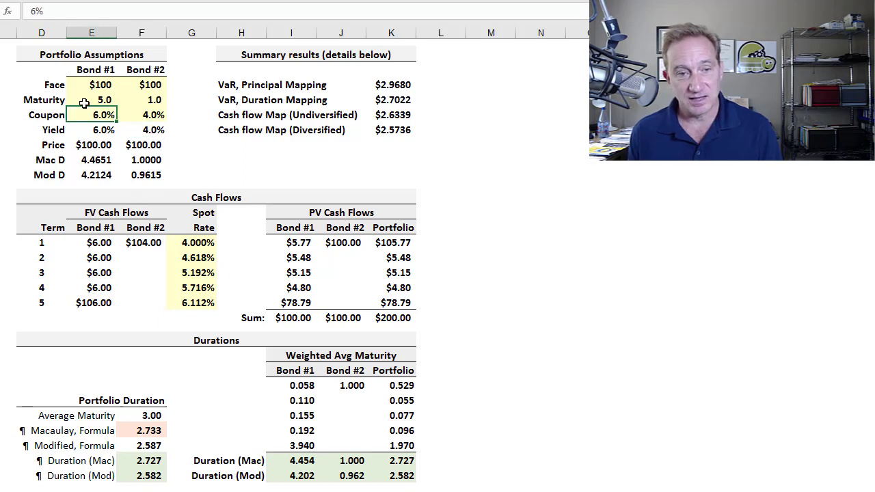
click(105, 134)
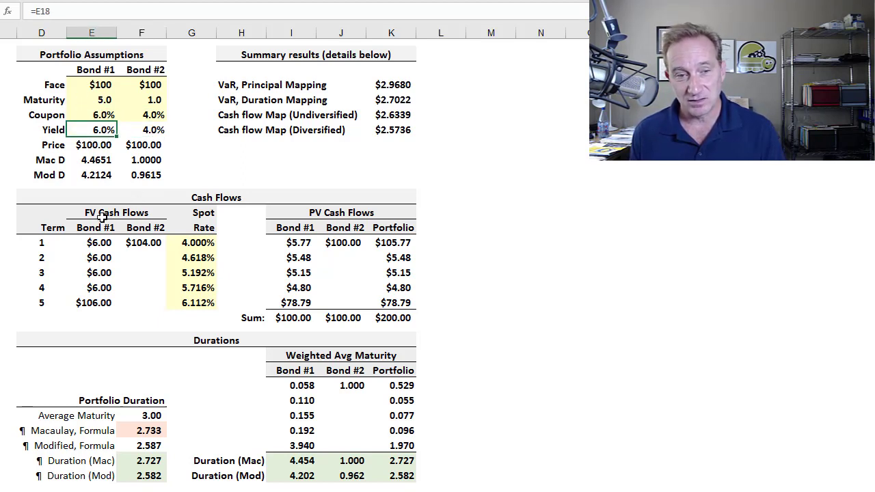
- Show the price formulas of both bonds and the Macaulay duration formula of Bond #1 in the Portfolio Assumptions
click(96, 158)
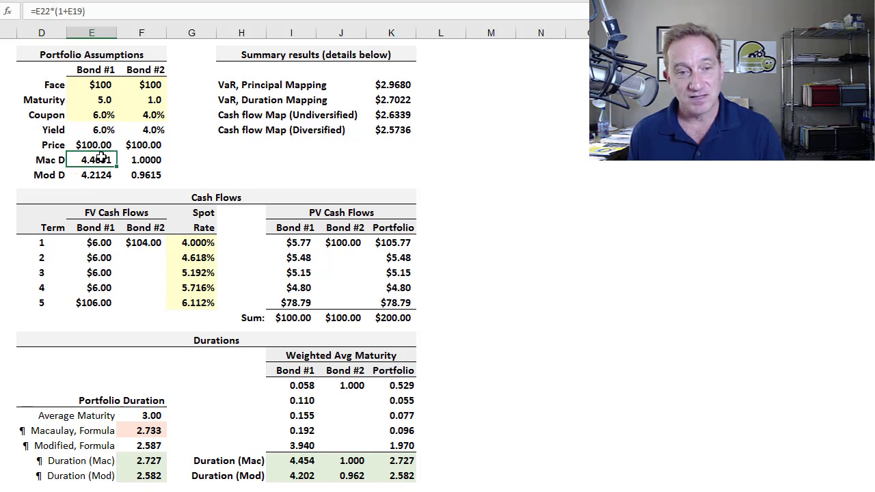
click(97, 144)
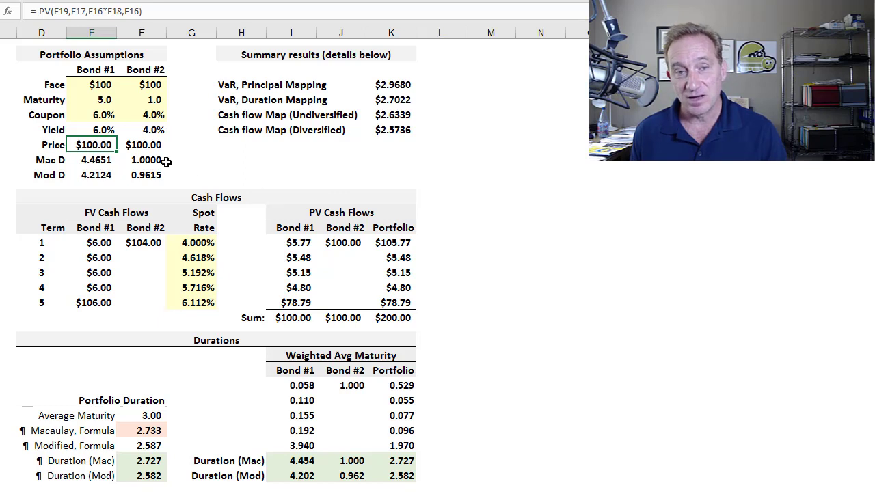
click(139, 144)
click(90, 146)
click(140, 145)
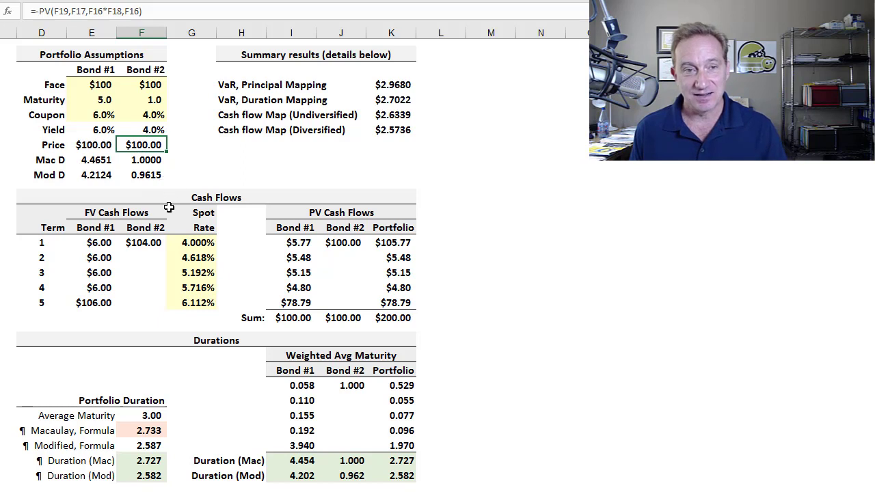
click(102, 165)
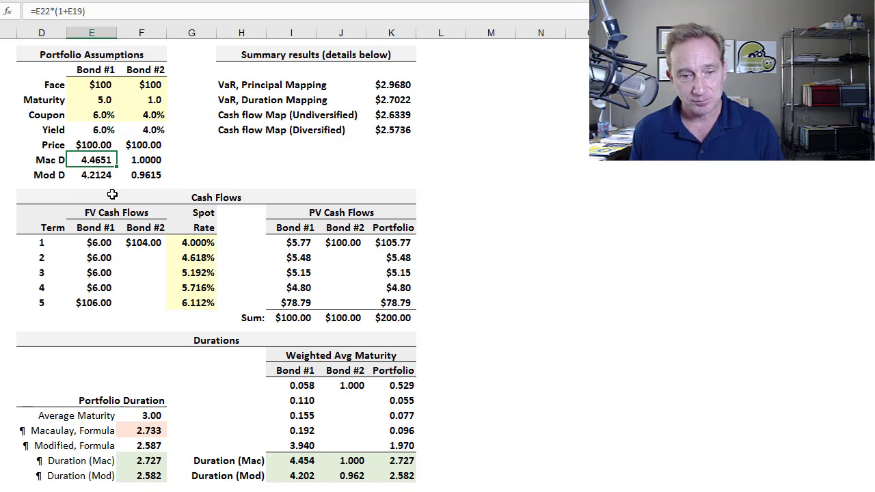
- Go through Bond #1's FV cash flows one by one for terms 1 to 5, twice
click(103, 243)
click(96, 259)
click(97, 273)
click(101, 288)
click(106, 304)
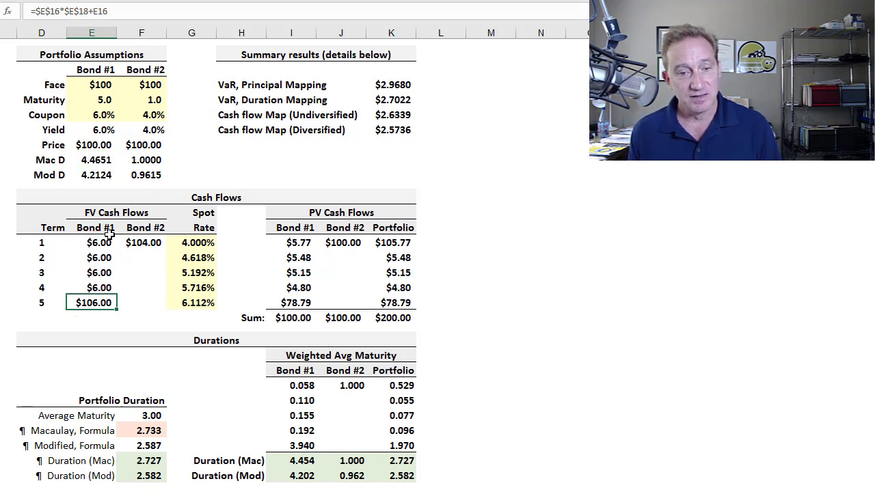
click(102, 244)
click(100, 259)
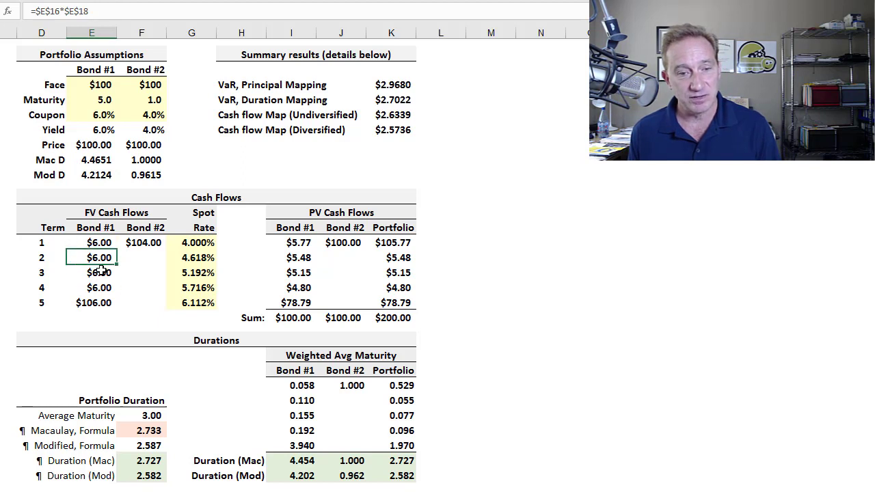
click(100, 273)
click(101, 287)
click(106, 303)
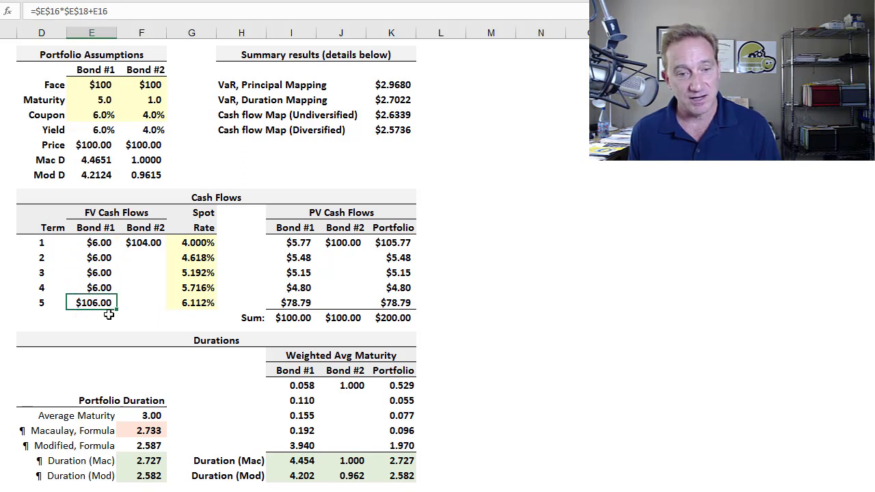
- Go through the Spot Rate cells one by one for terms 1 to 5, twice
click(197, 243)
click(198, 259)
click(198, 273)
click(198, 288)
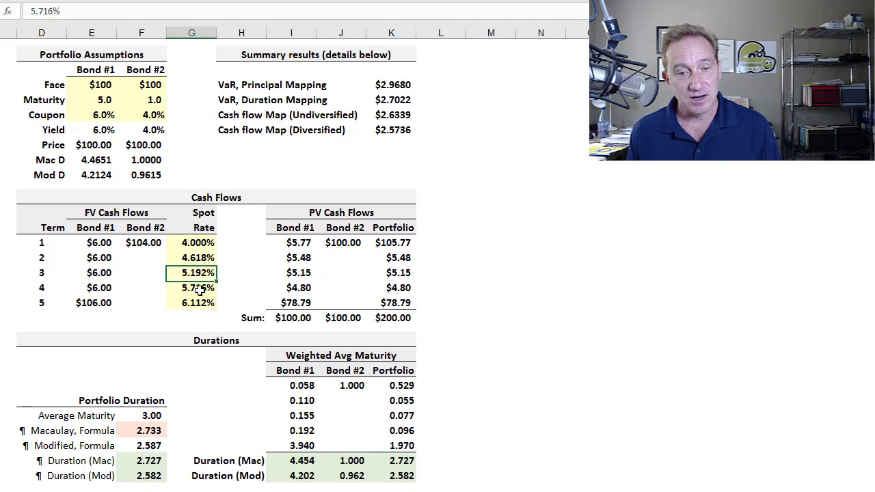
click(197, 303)
click(195, 244)
click(198, 258)
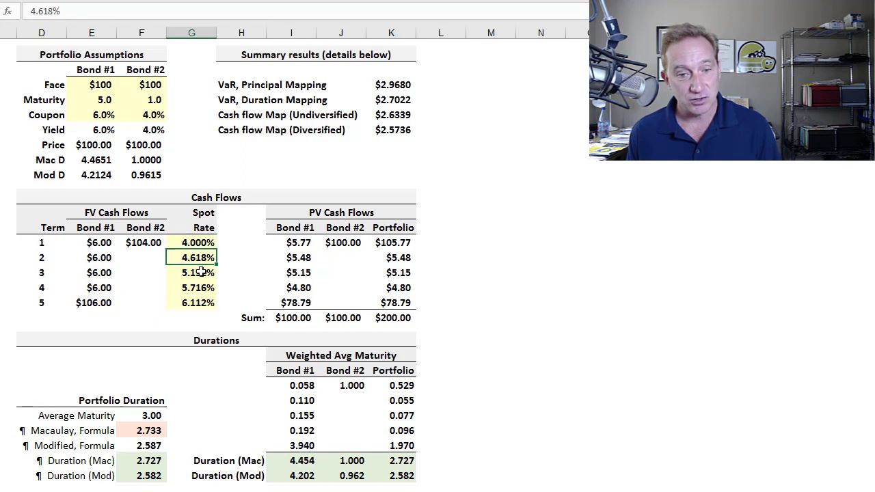
click(198, 273)
click(198, 288)
click(197, 303)
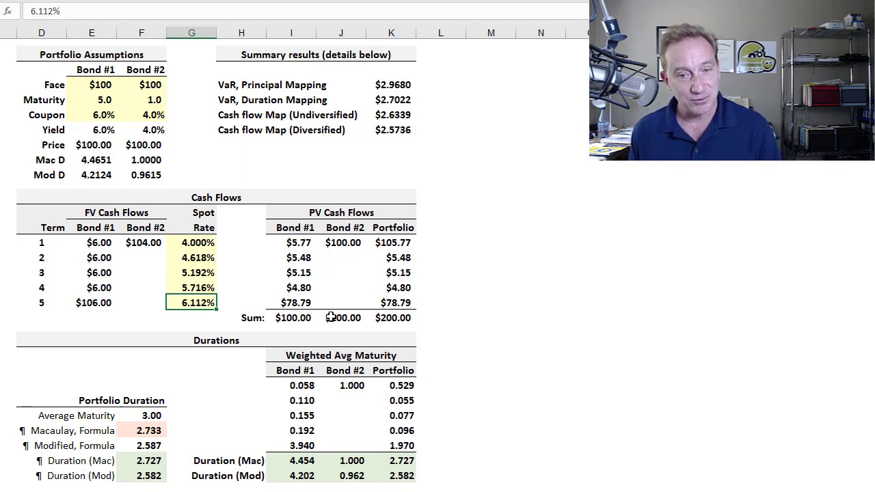
- Point out the PV cash flow sums for Bond #1, Bond #2 and the whole portfolio
click(297, 318)
click(385, 319)
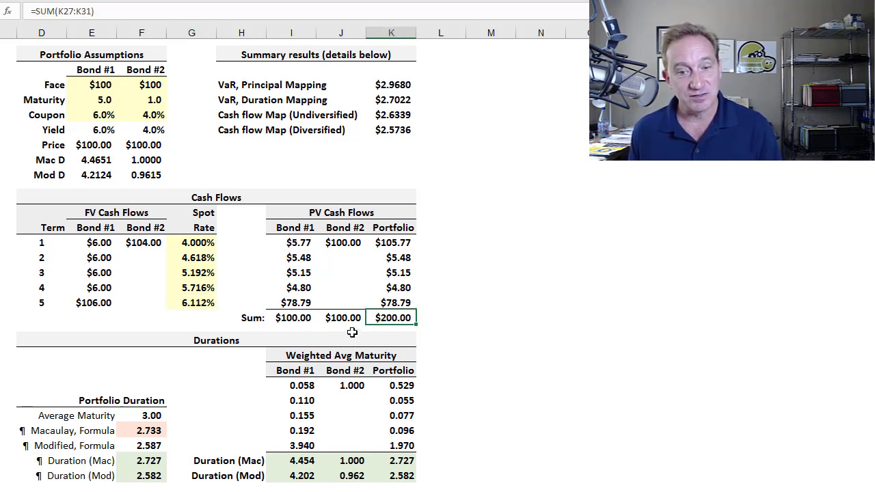
click(296, 320)
click(340, 317)
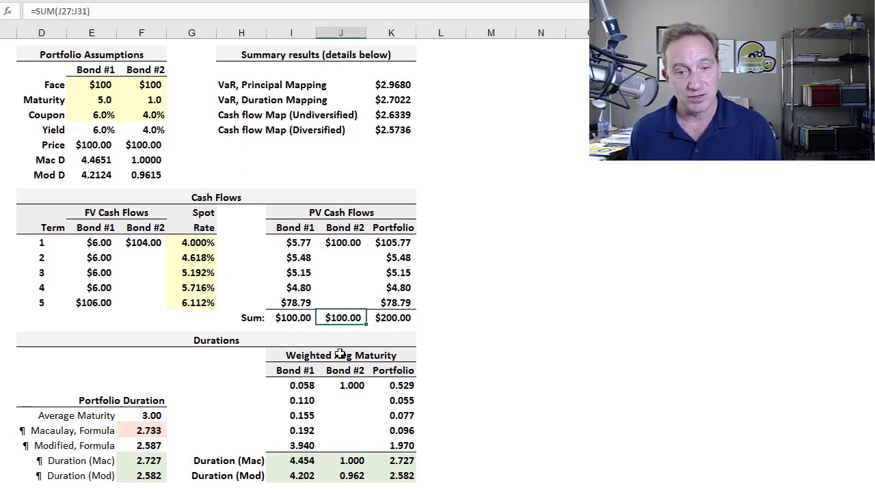
click(304, 319)
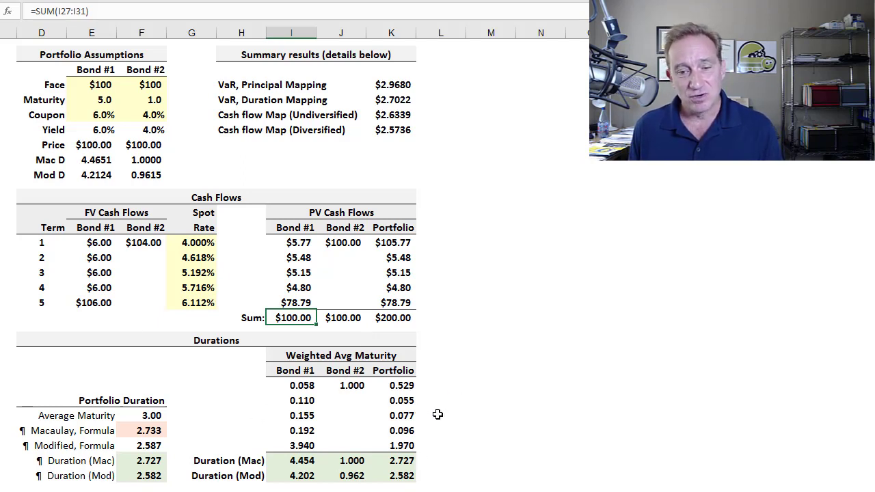
- Show how the portfolio's Macaulay duration formula in F39 averages the Mac D cells of the two bonds
click(144, 431)
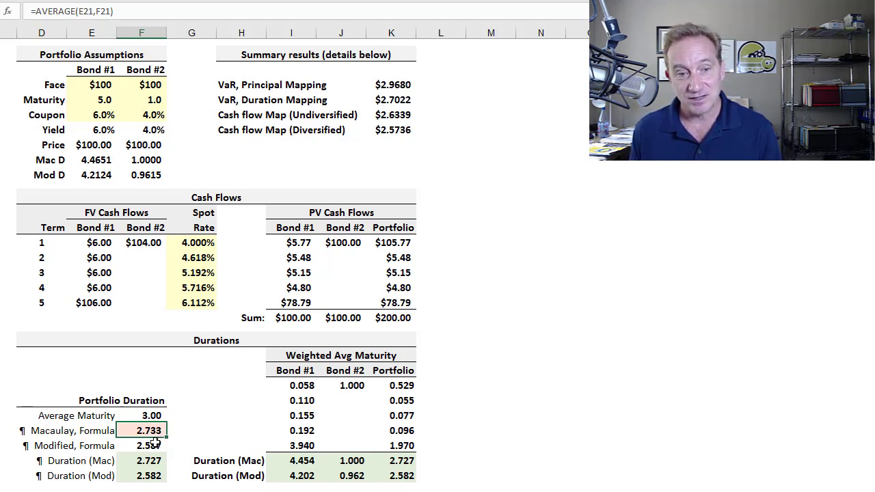
click(93, 161)
click(133, 157)
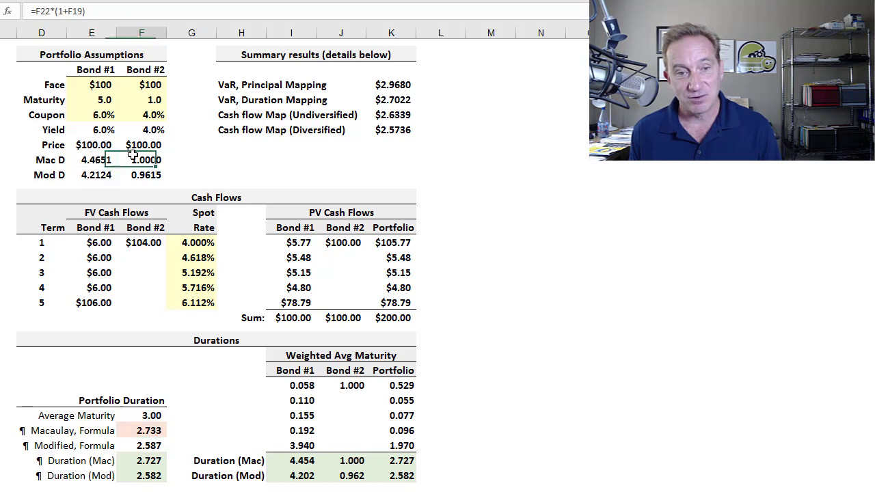
click(145, 433)
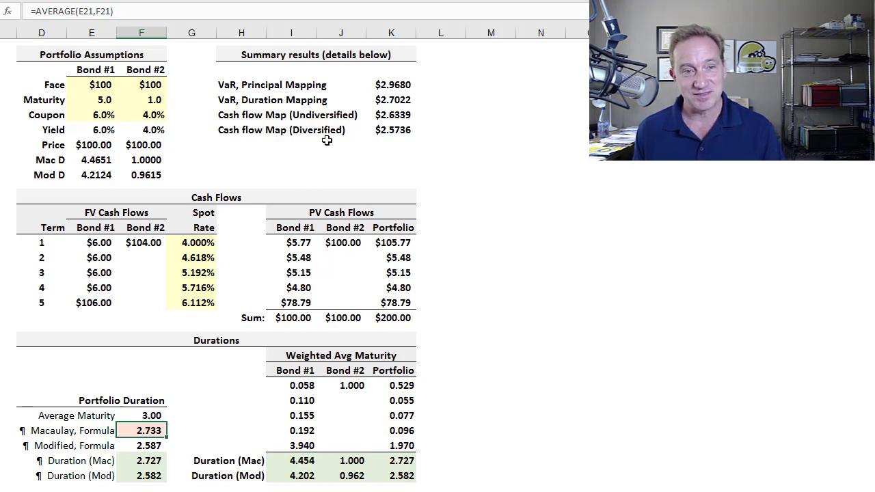
- Review the summary results for principal mapping, duration mapping, and the undiversified and diversified cash flow maps
click(392, 84)
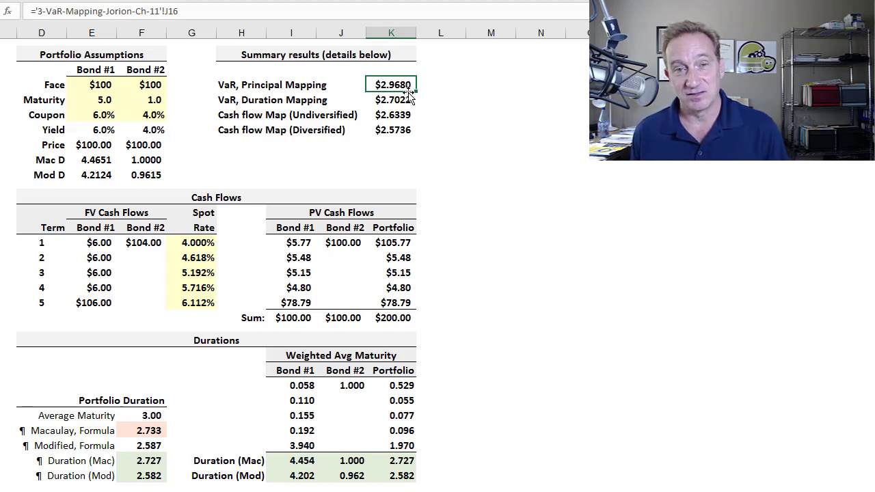
click(235, 85)
click(228, 101)
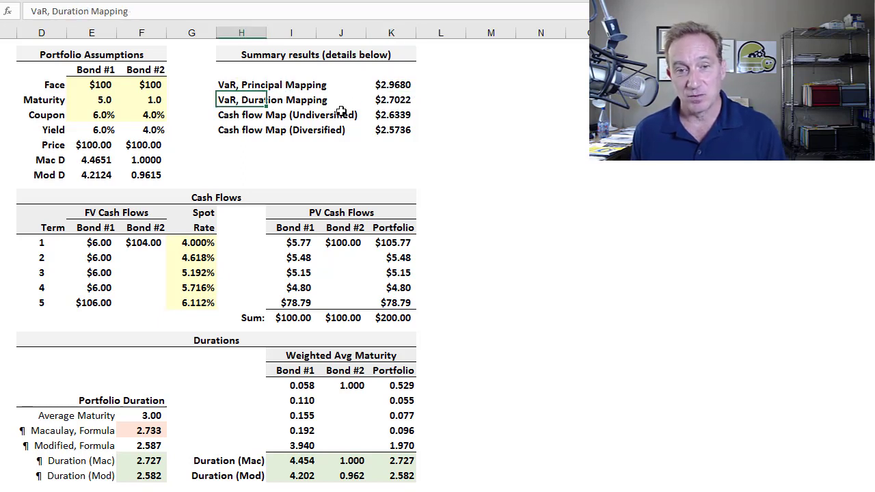
click(396, 100)
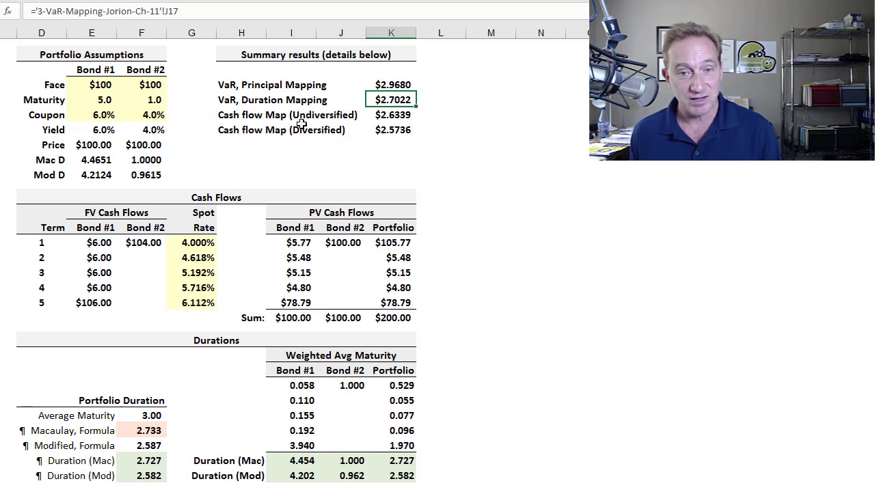
click(241, 115)
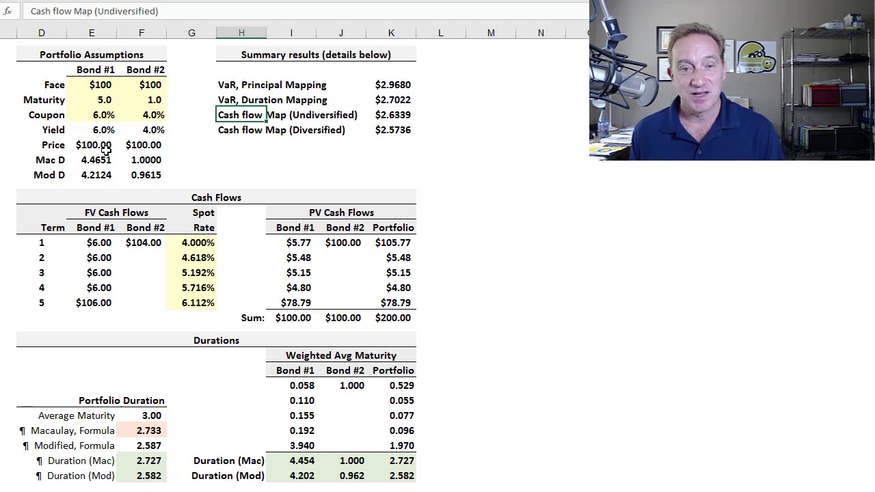
key(Down)
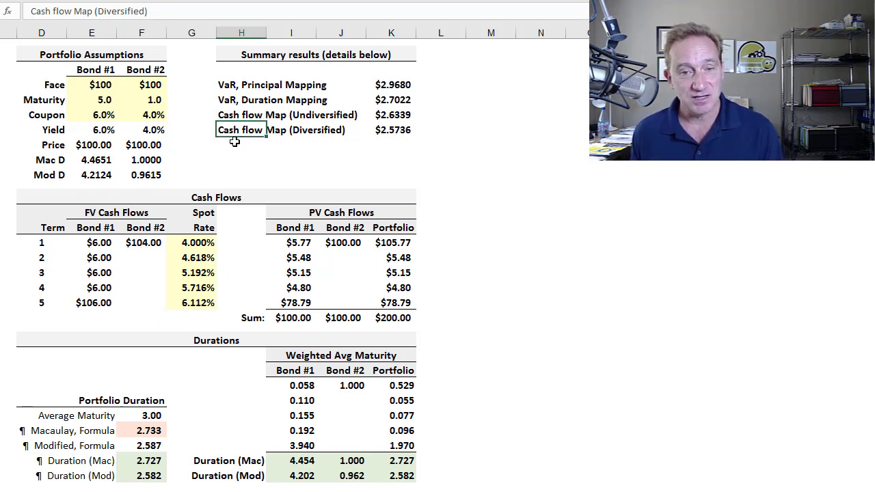
click(221, 82)
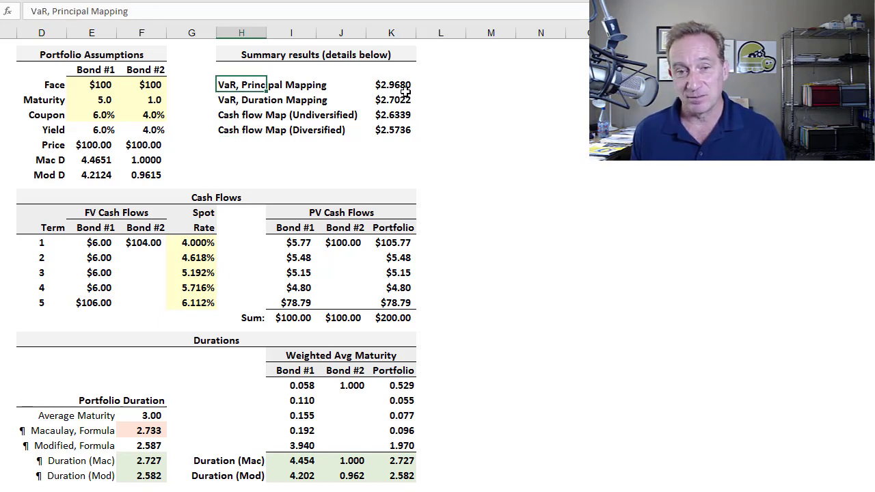
click(239, 130)
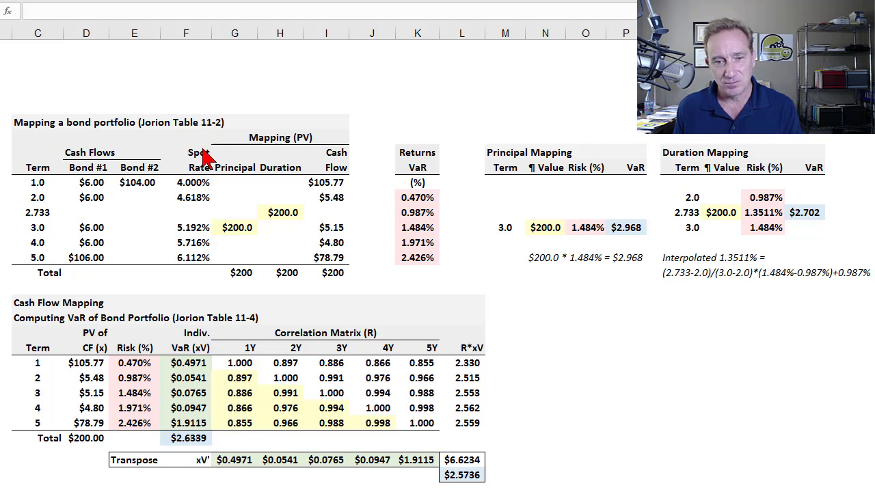
- Go through the Cash Flow mapping values by term and point out the 3-year Principal mapping value in the Jorion Table 11-2
click(335, 183)
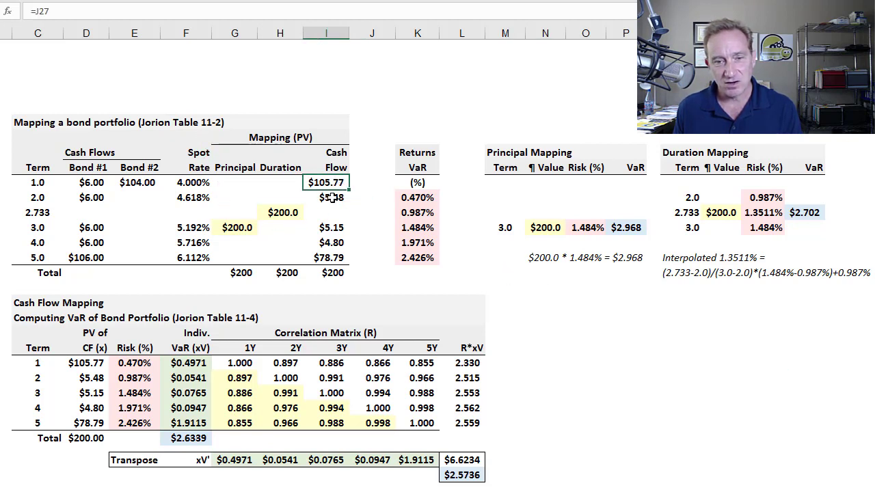
click(332, 198)
click(334, 227)
click(332, 243)
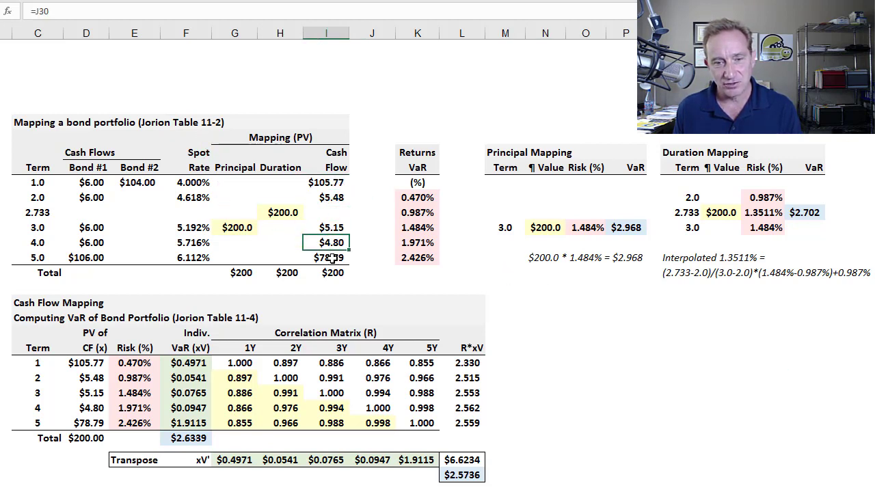
click(331, 258)
click(335, 182)
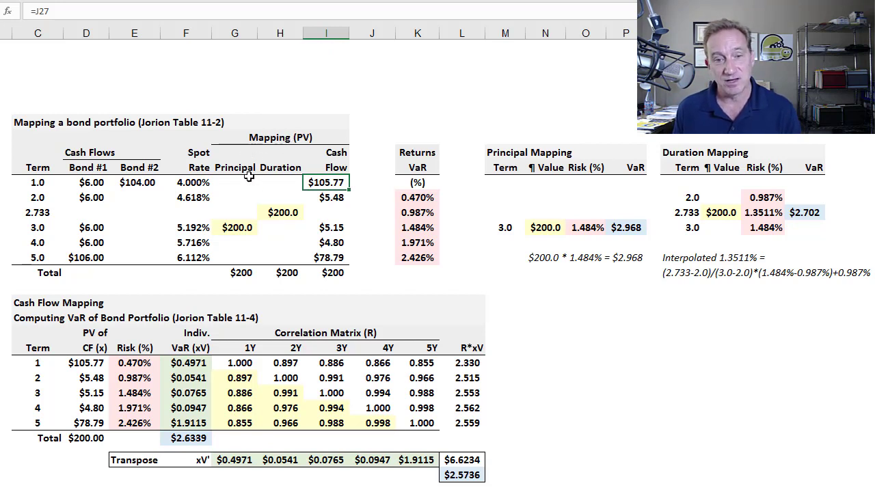
click(234, 228)
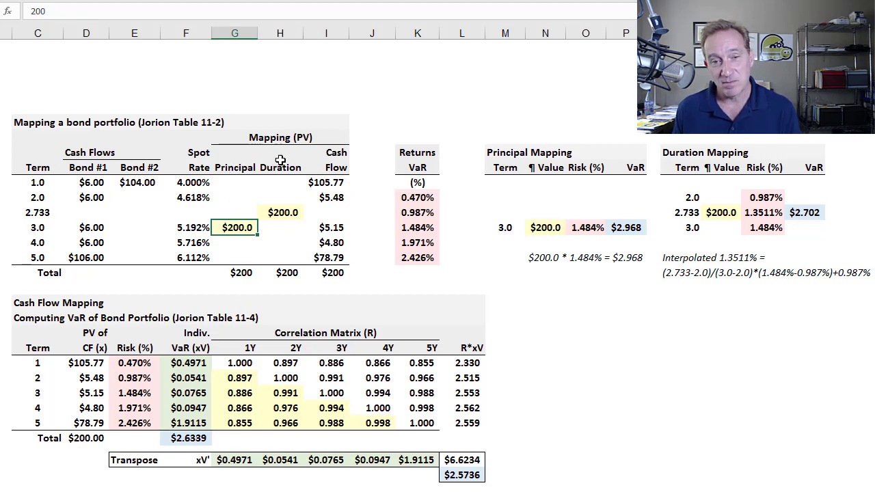
- Shade the Cash Flow total in the Jorion Table 11-2 light yellow, like the Principal and Duration mapping values
click(282, 212)
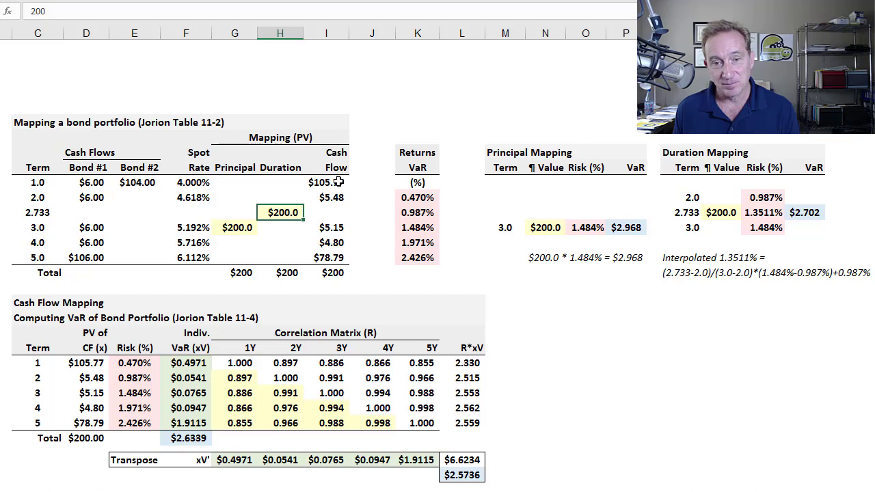
click(330, 273)
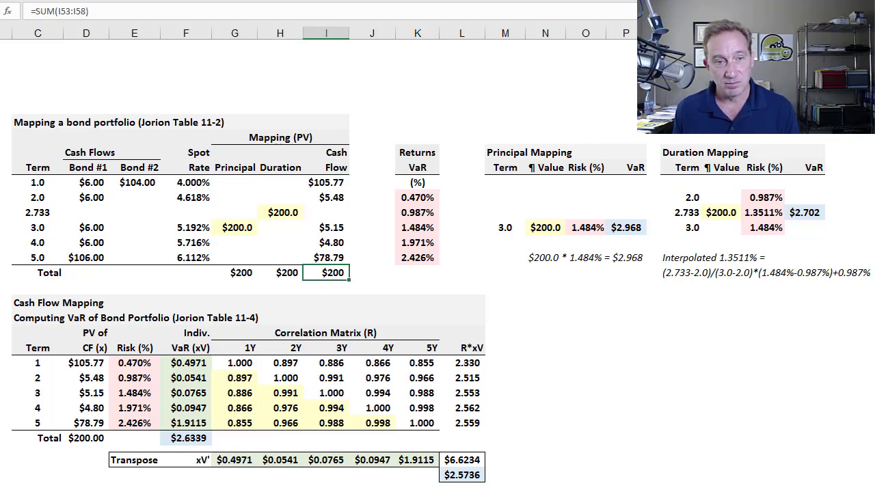
click(81, 1)
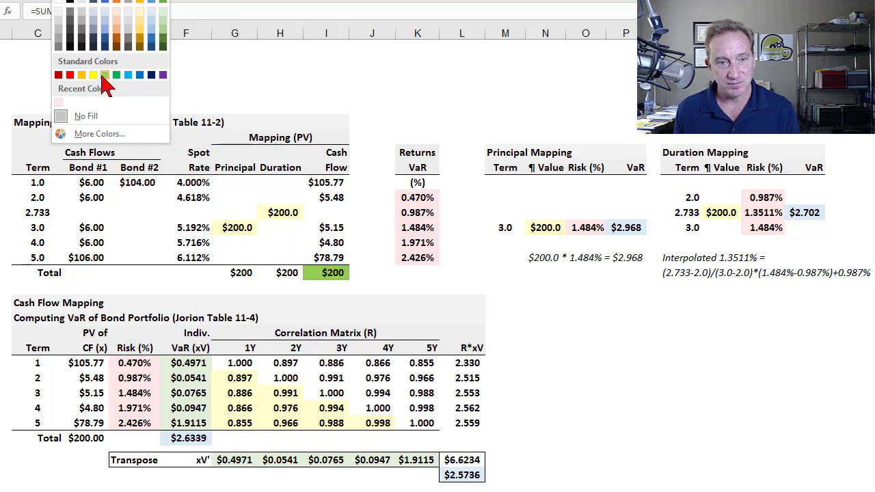
click(140, 13)
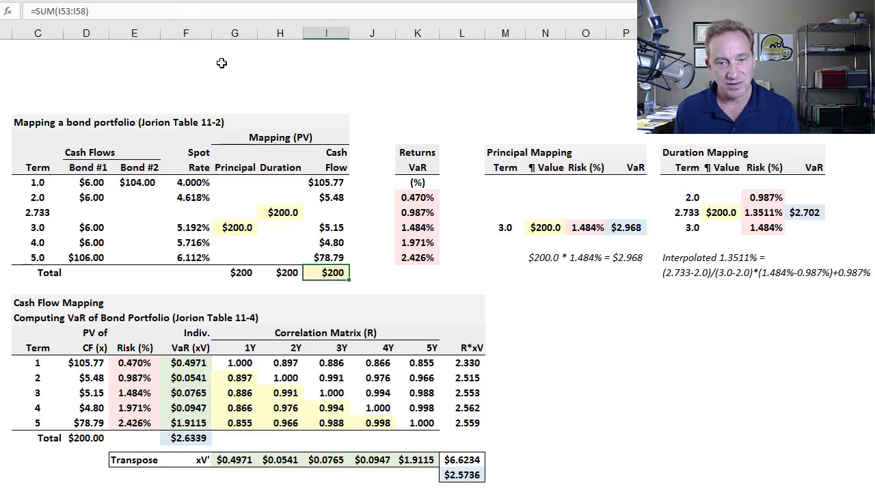
click(241, 230)
click(277, 213)
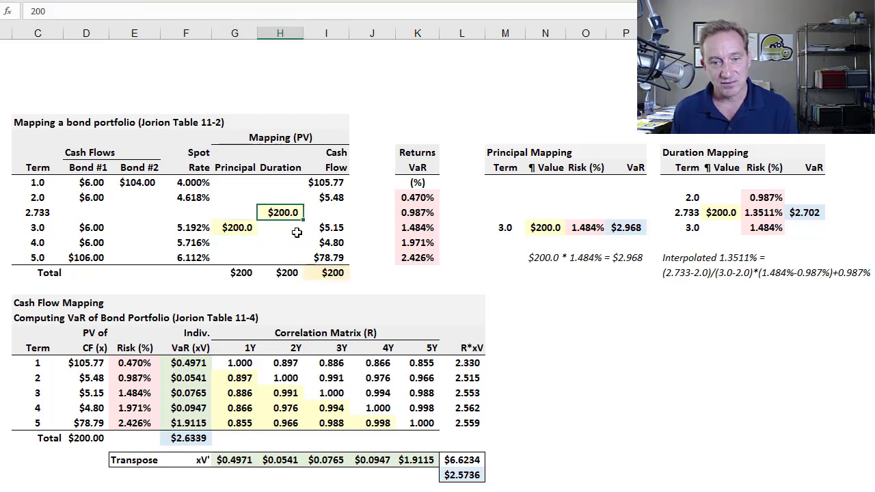
click(330, 271)
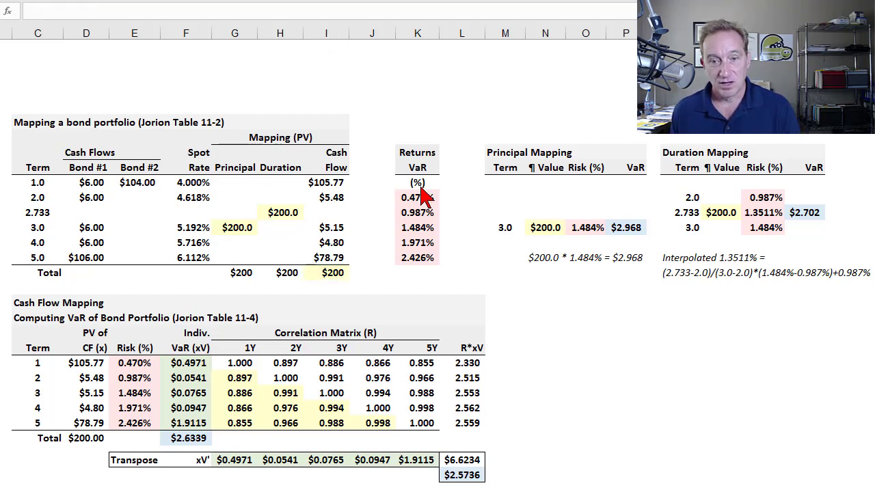
- Point out the Returns VaR (%) column and the linked cells for the 1-, 3- and 5-year maturities
click(418, 122)
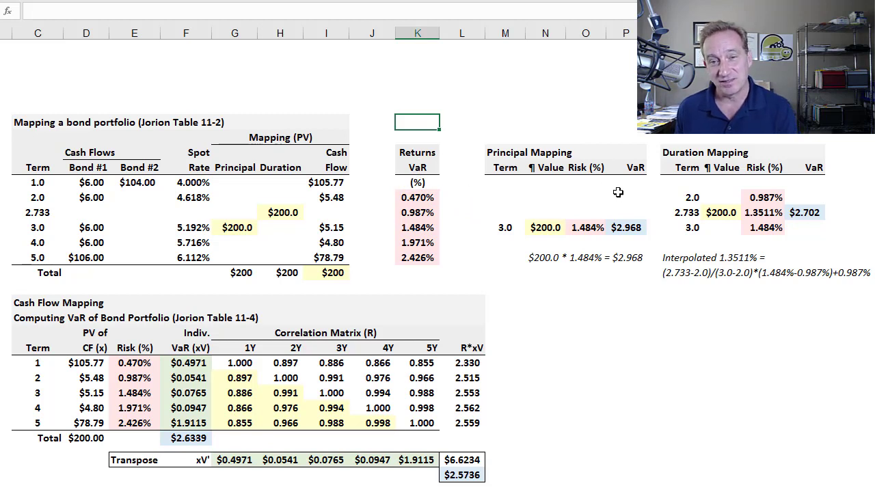
click(417, 154)
click(414, 197)
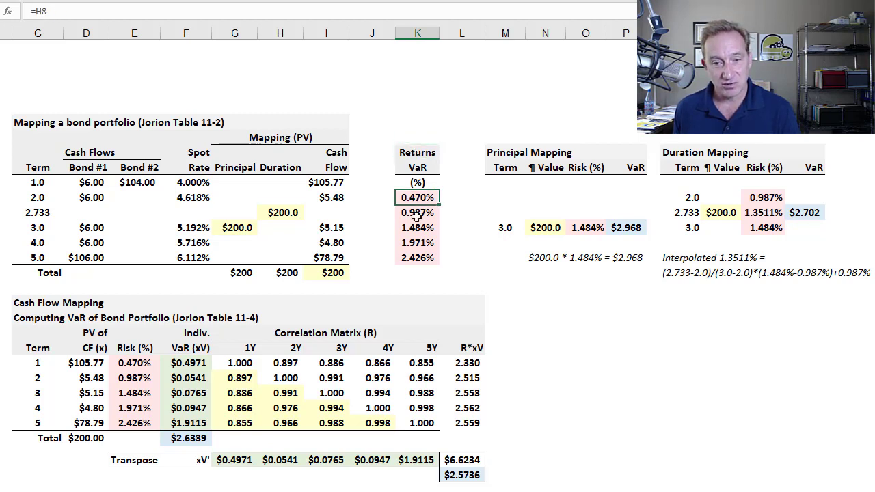
click(417, 228)
click(419, 258)
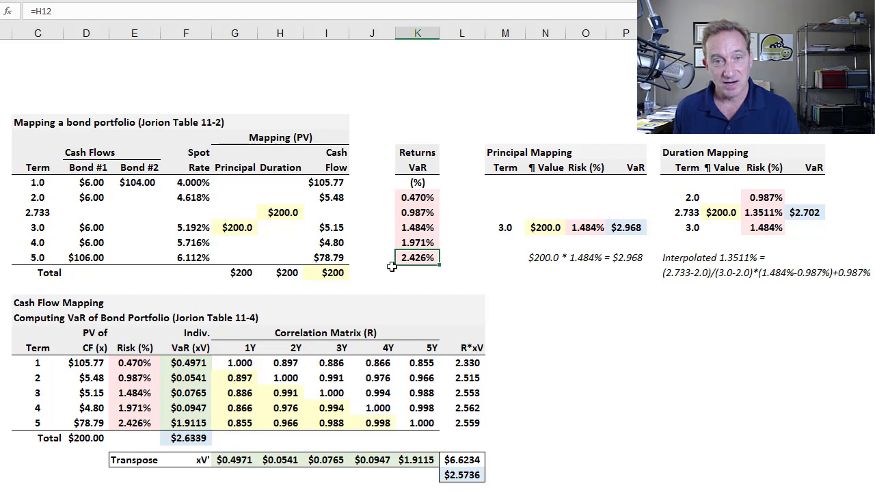
- Step through the Returns VaR percentages maturity by maturity and compare the 1-, 3- and 5-year risks
click(422, 198)
click(422, 213)
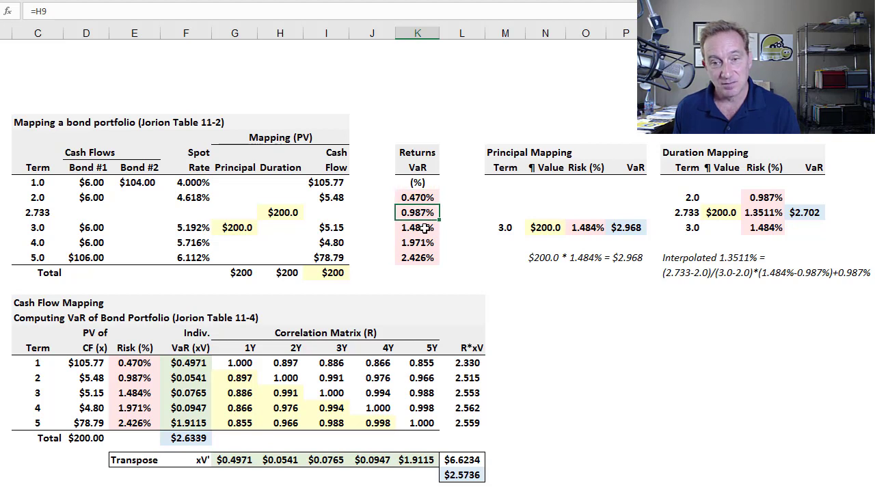
click(425, 228)
click(424, 243)
click(424, 258)
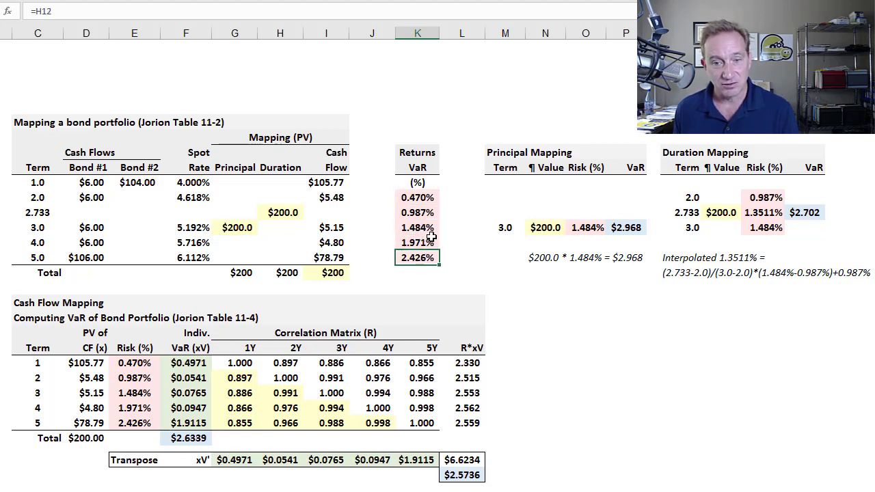
click(428, 197)
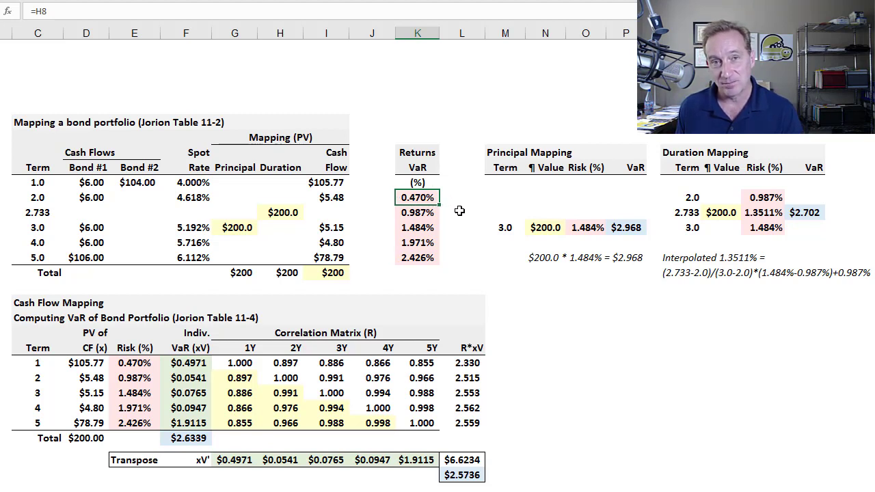
click(423, 228)
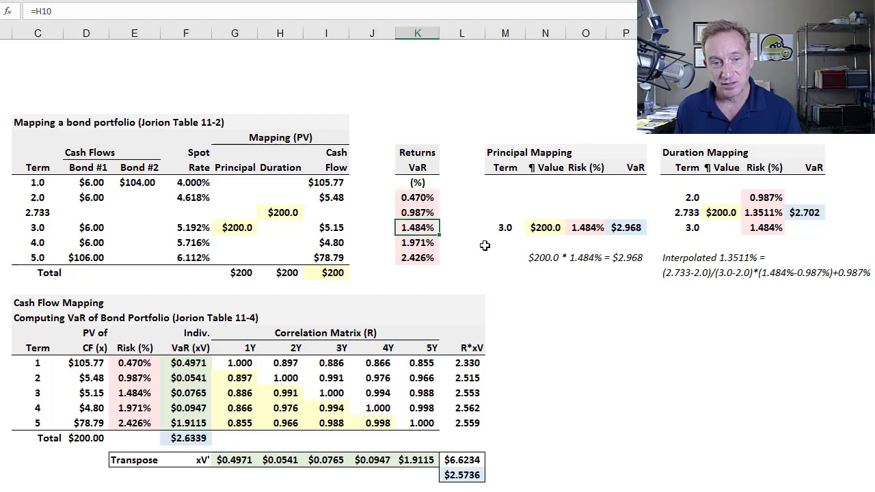
click(425, 259)
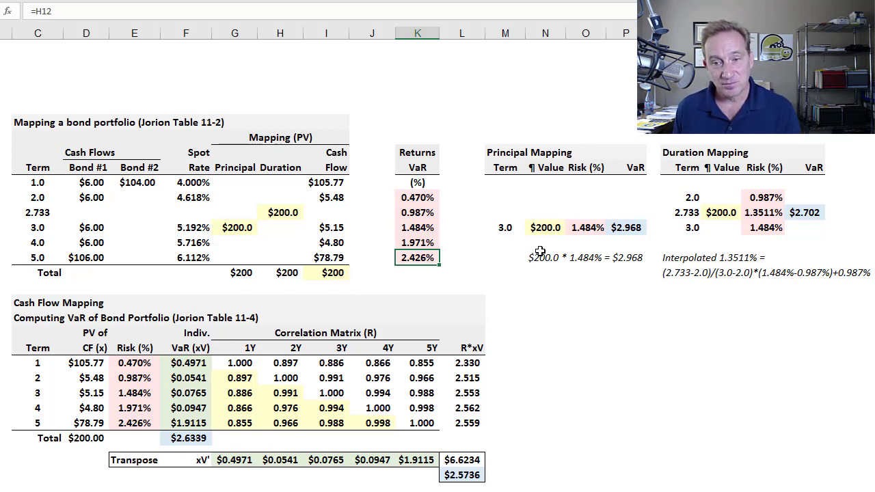
key(ctrl+1)
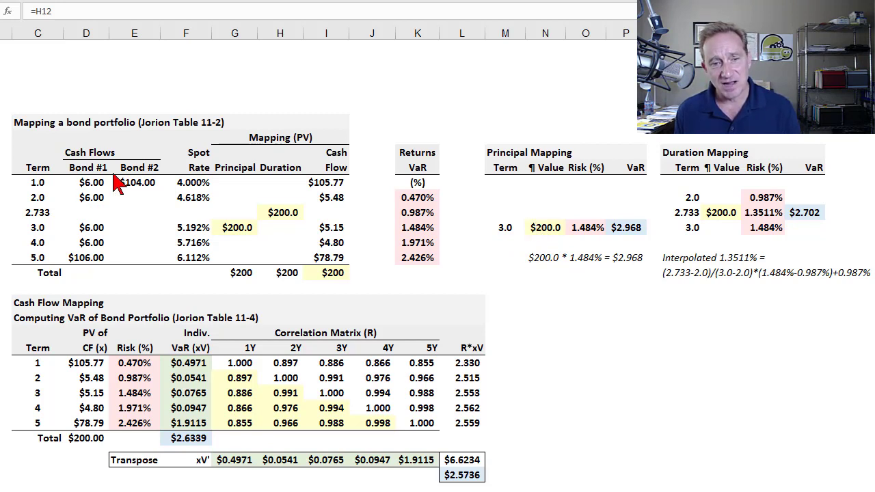
- Examine the Principal Mapping row and show how its VaR formula in P56 multiplies the portfolio value by the risk percentage
click(503, 229)
click(545, 230)
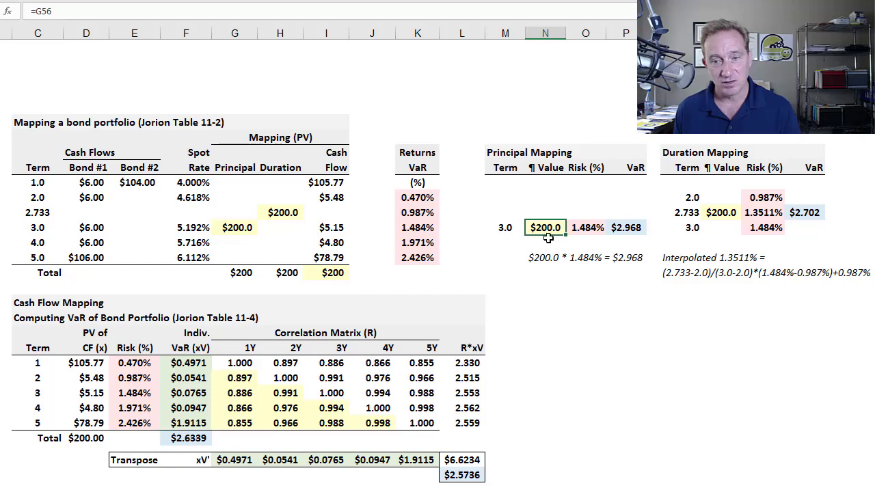
click(511, 231)
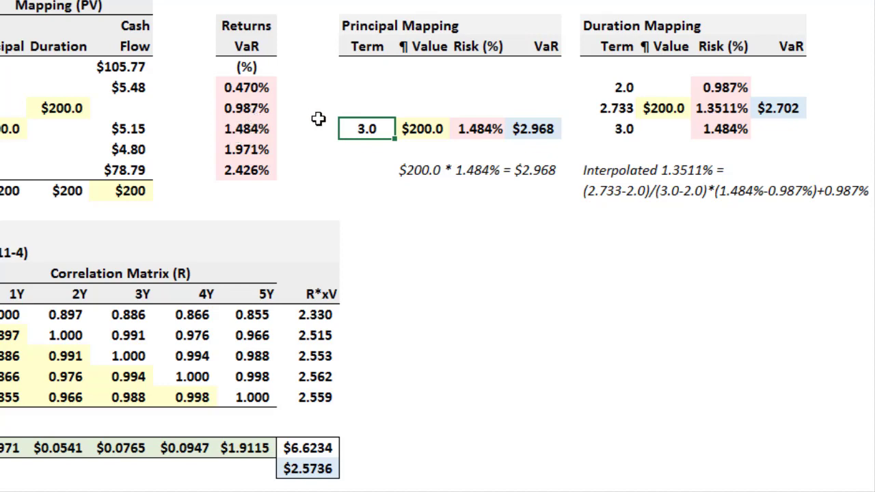
click(478, 129)
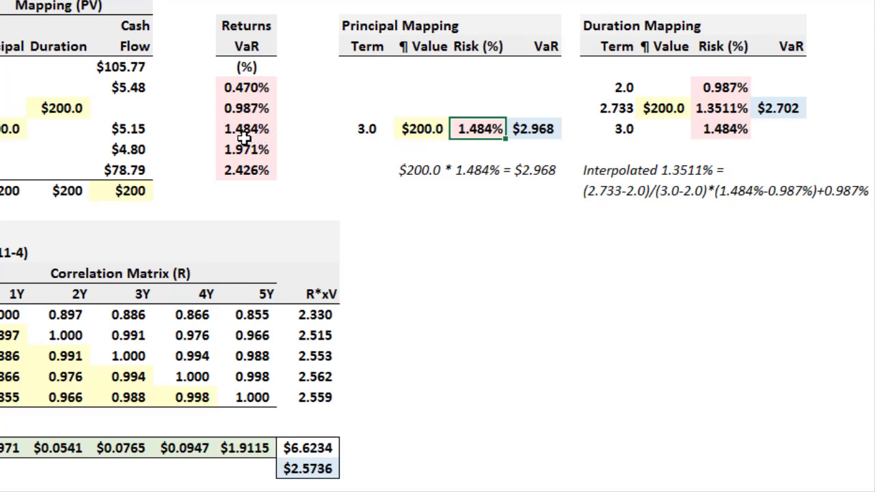
click(527, 130)
key(F2)
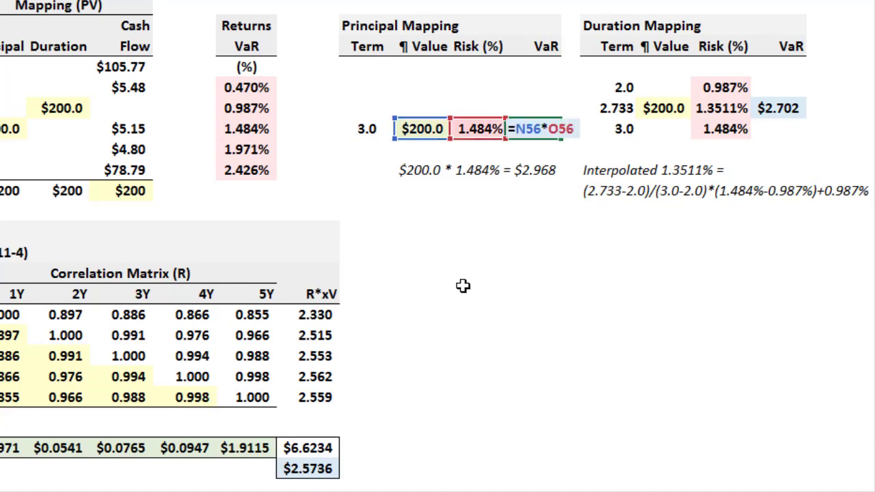
key(Escape)
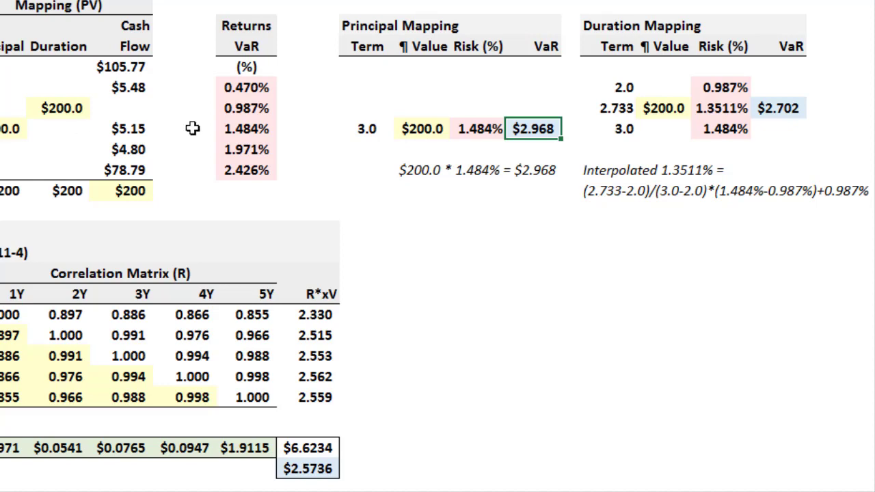
- Retrace the Principal Mapping calculation from the 3-year term through value and risk to the VaR
click(418, 131)
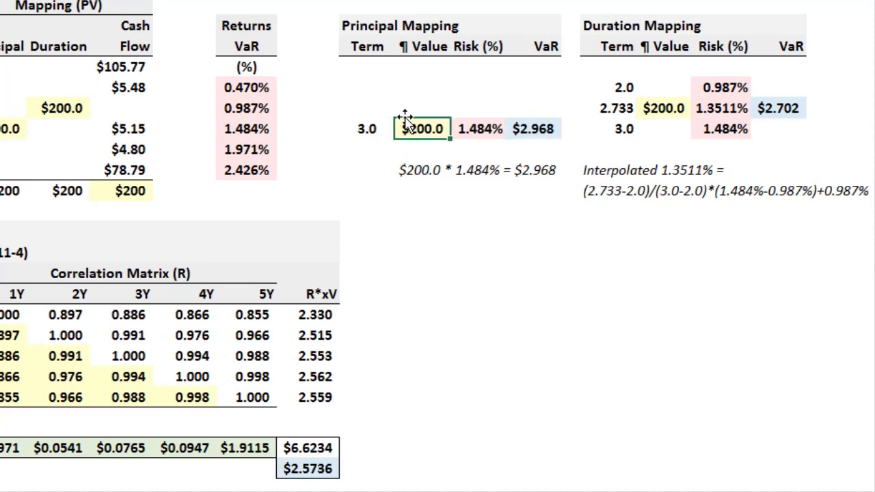
click(363, 130)
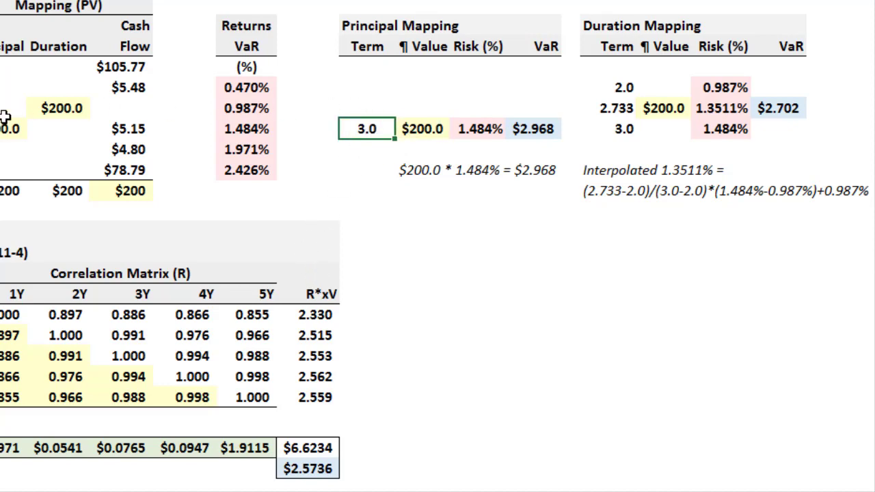
click(419, 128)
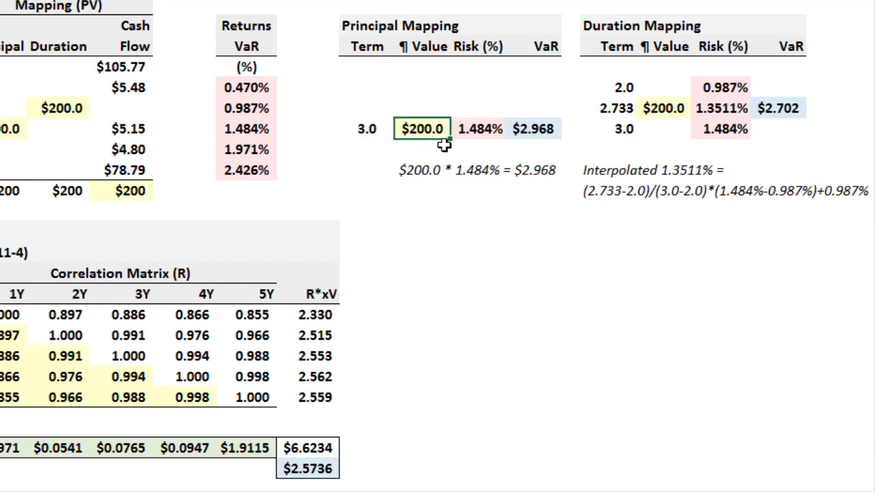
click(474, 128)
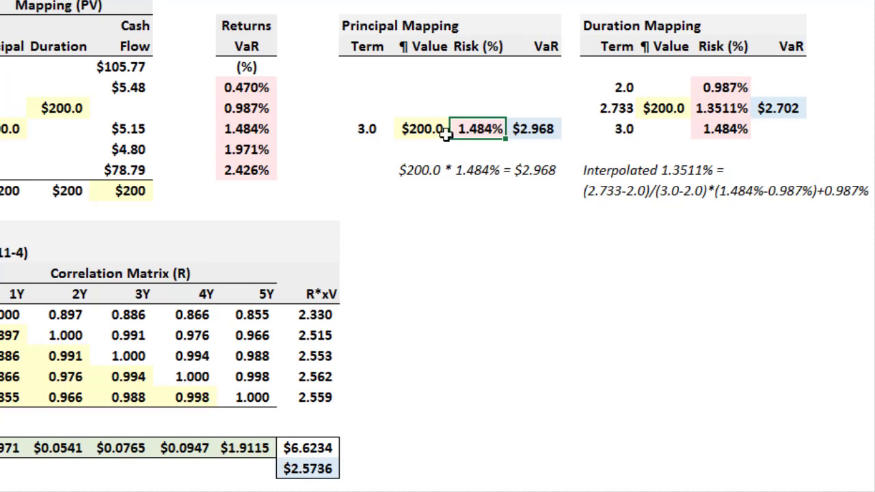
click(539, 130)
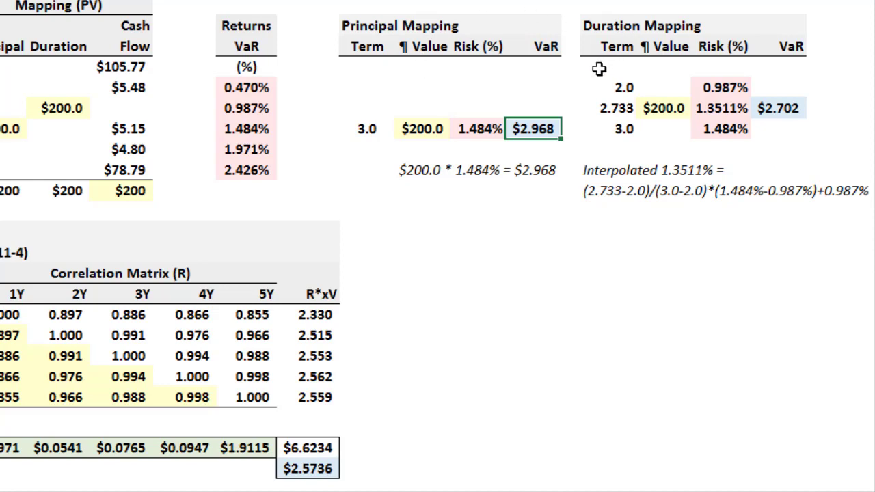
- Point out the Duration Mapping term of 2.733 years, its neighbouring 2- and 3-year terms and the mapped portfolio value
click(611, 108)
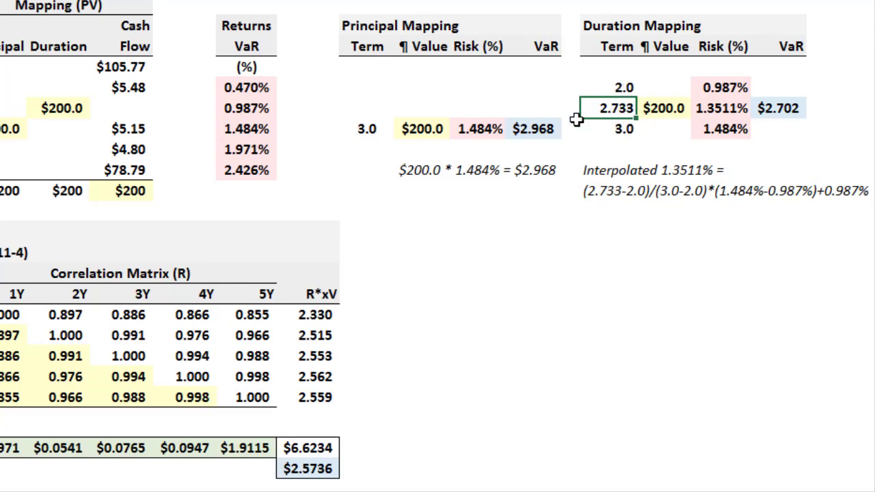
click(622, 91)
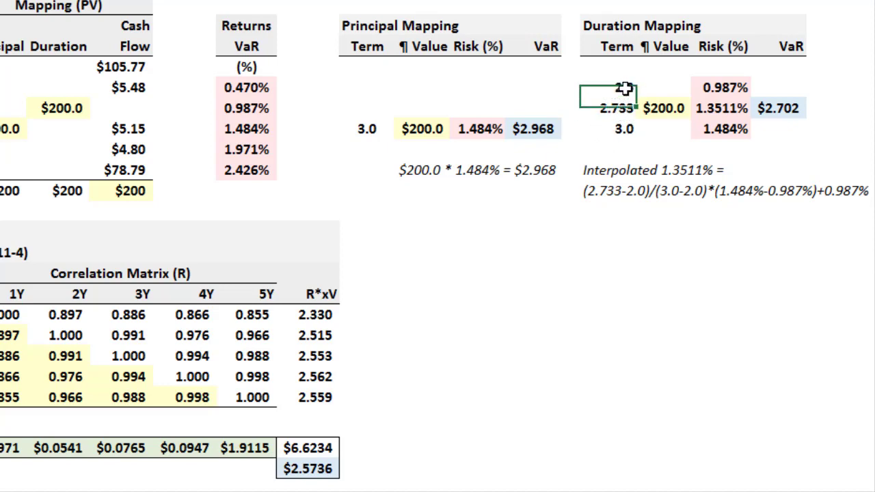
click(624, 129)
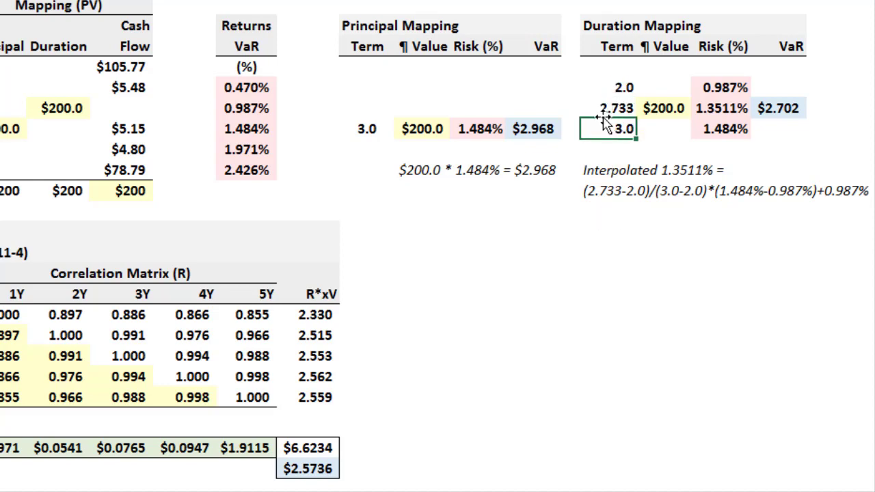
click(668, 108)
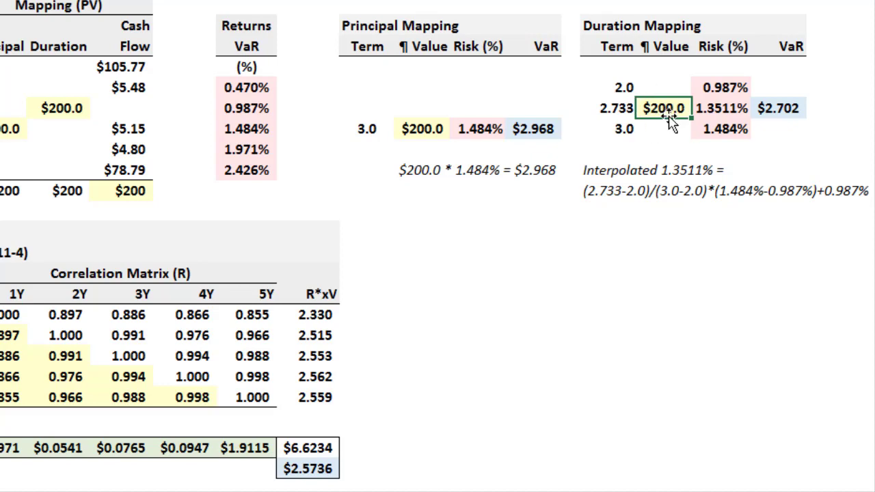
- Show how the 2.733-year risk is interpolated between the 2- and 3-year terms and feeds the Duration Mapping VaR
click(617, 113)
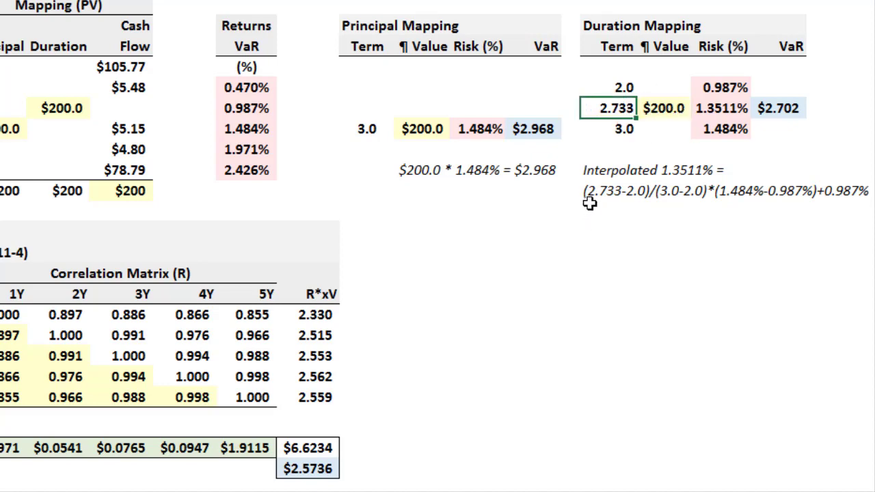
click(622, 88)
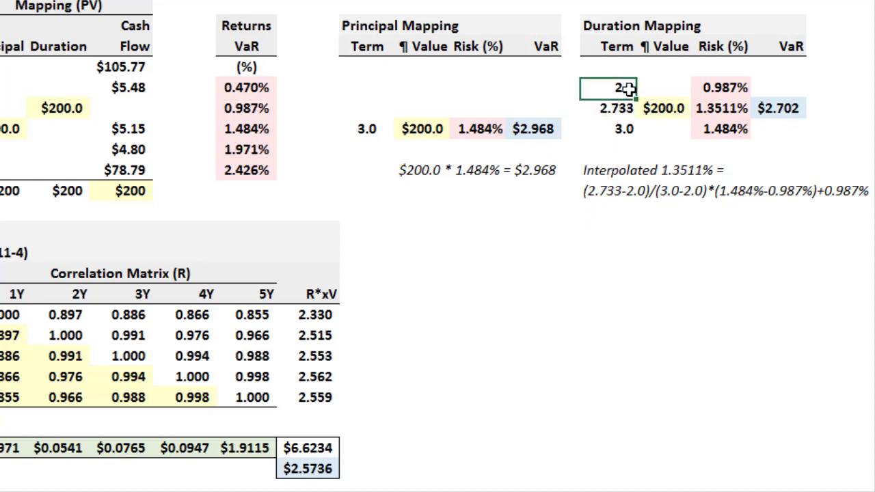
click(625, 129)
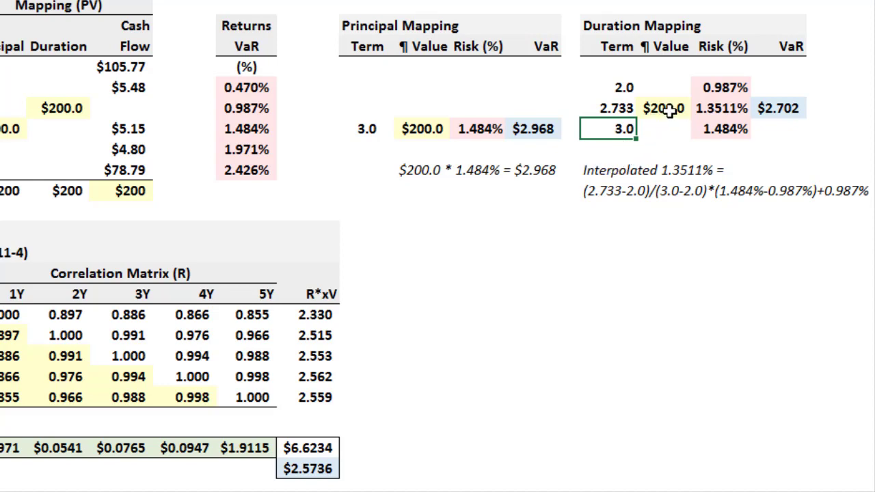
click(618, 109)
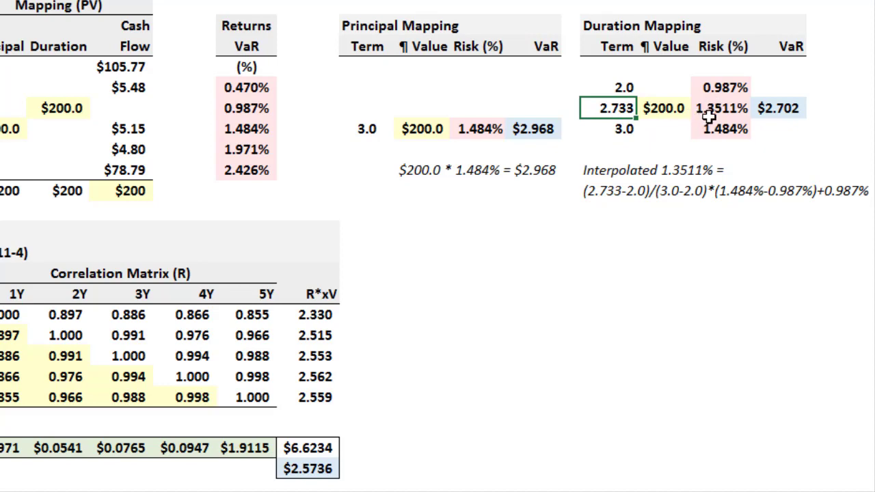
click(715, 112)
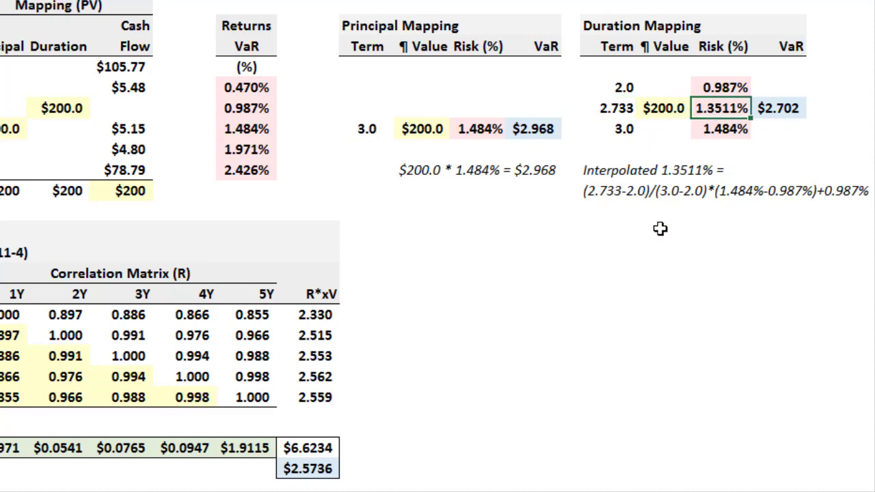
click(782, 107)
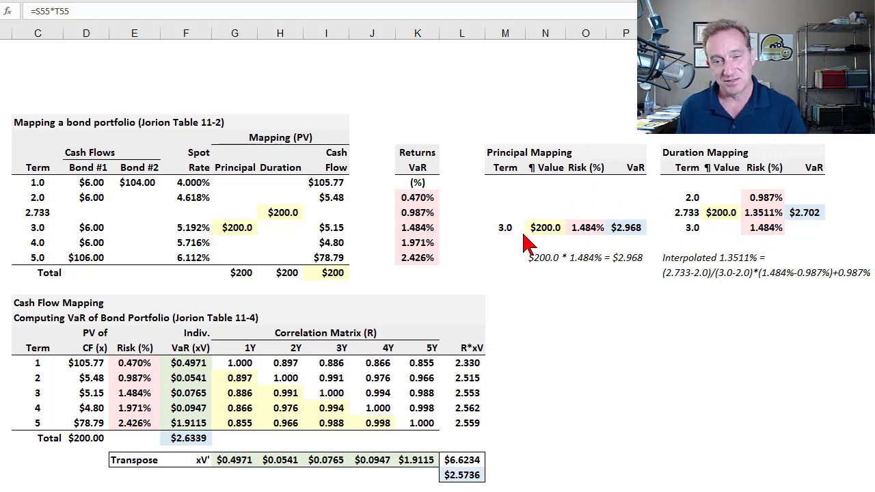
- Move from the 2.733-year Duration Mapping term to the Cash Flow Mapping table and point out the risk percentages for terms 1 through 5
click(683, 213)
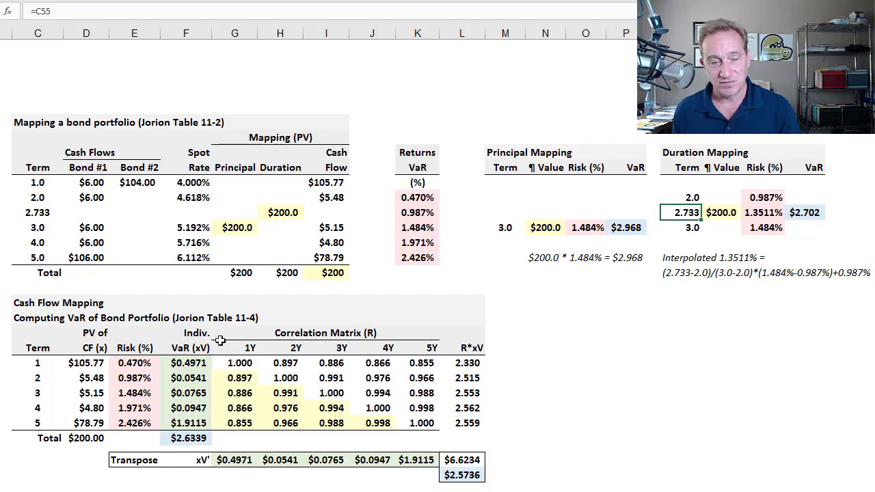
click(43, 363)
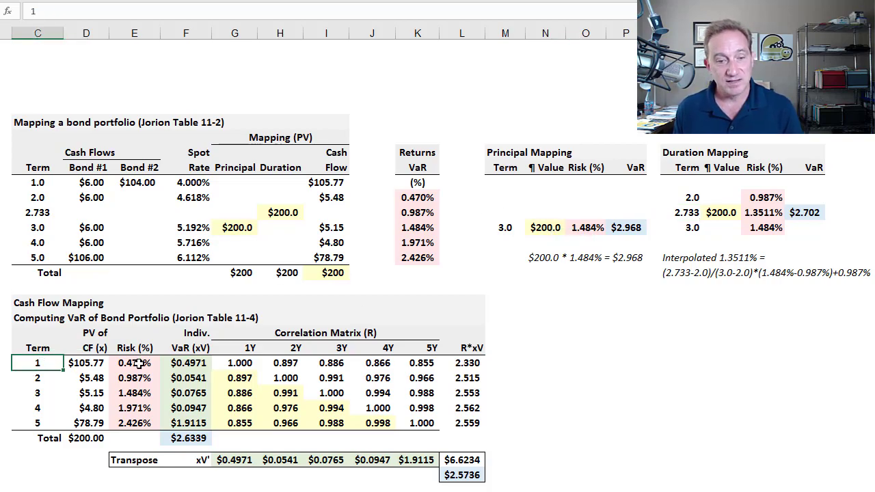
click(139, 363)
click(134, 378)
click(134, 393)
click(135, 408)
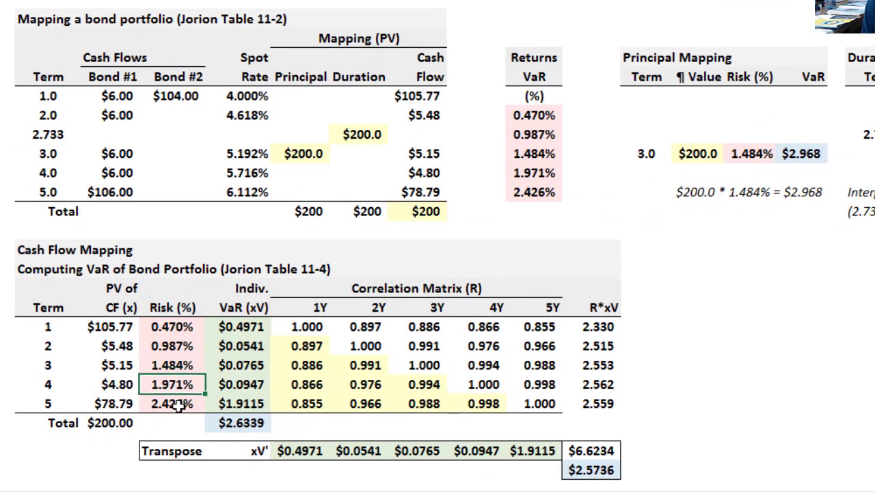
click(179, 405)
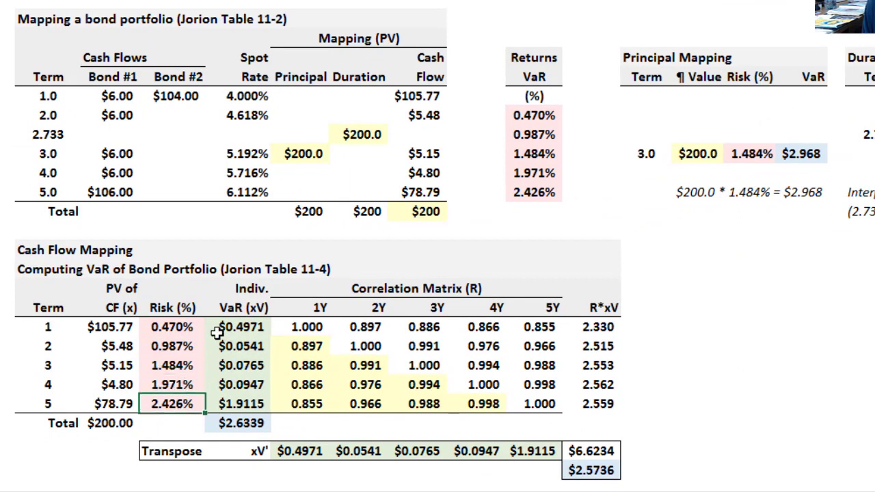
click(182, 329)
click(180, 347)
click(175, 367)
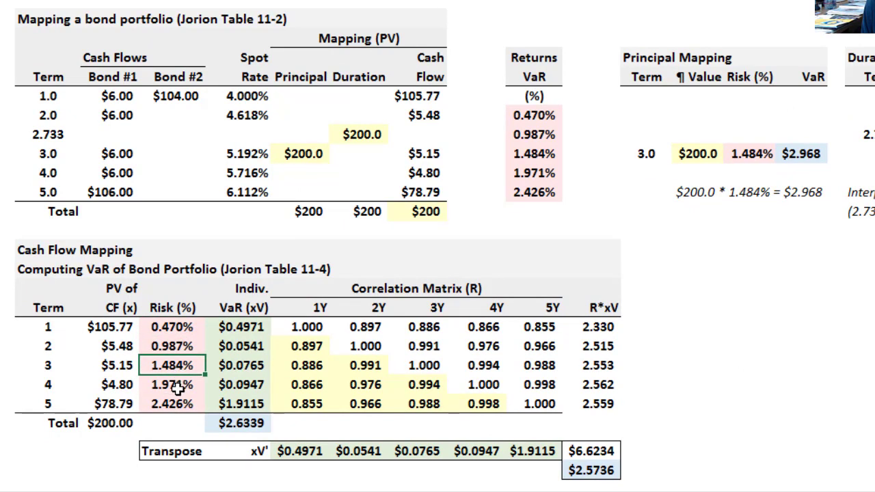
click(177, 403)
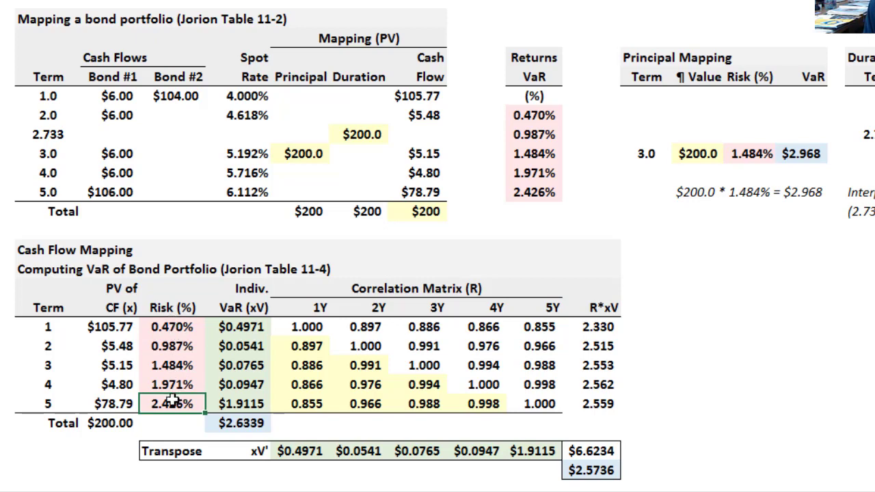